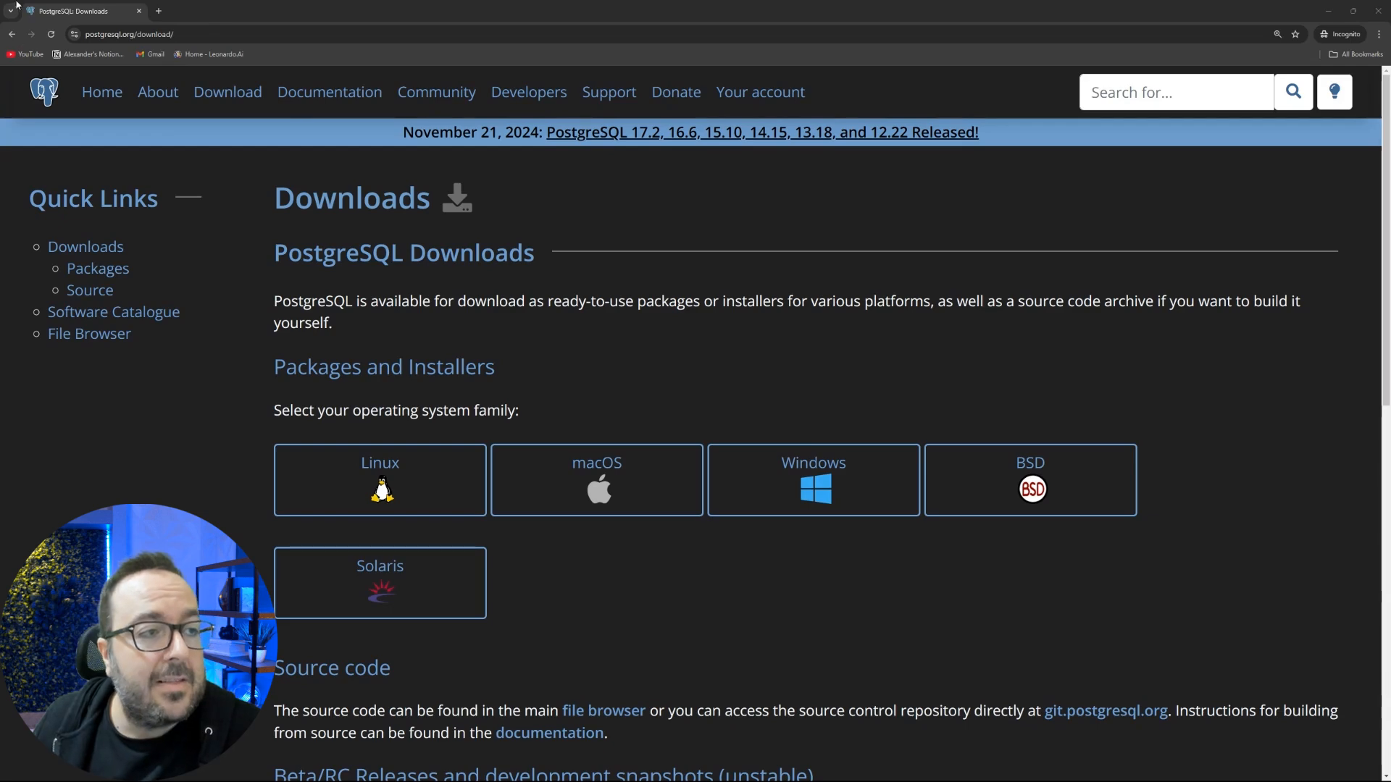
- Download the Windows x86-64 installer for PostgreSQL 17.2 from EDB's download page, reached through postgresql.org/download, to the Downloads folder
{"action": "left_click", "coordinate": [130, 35]}
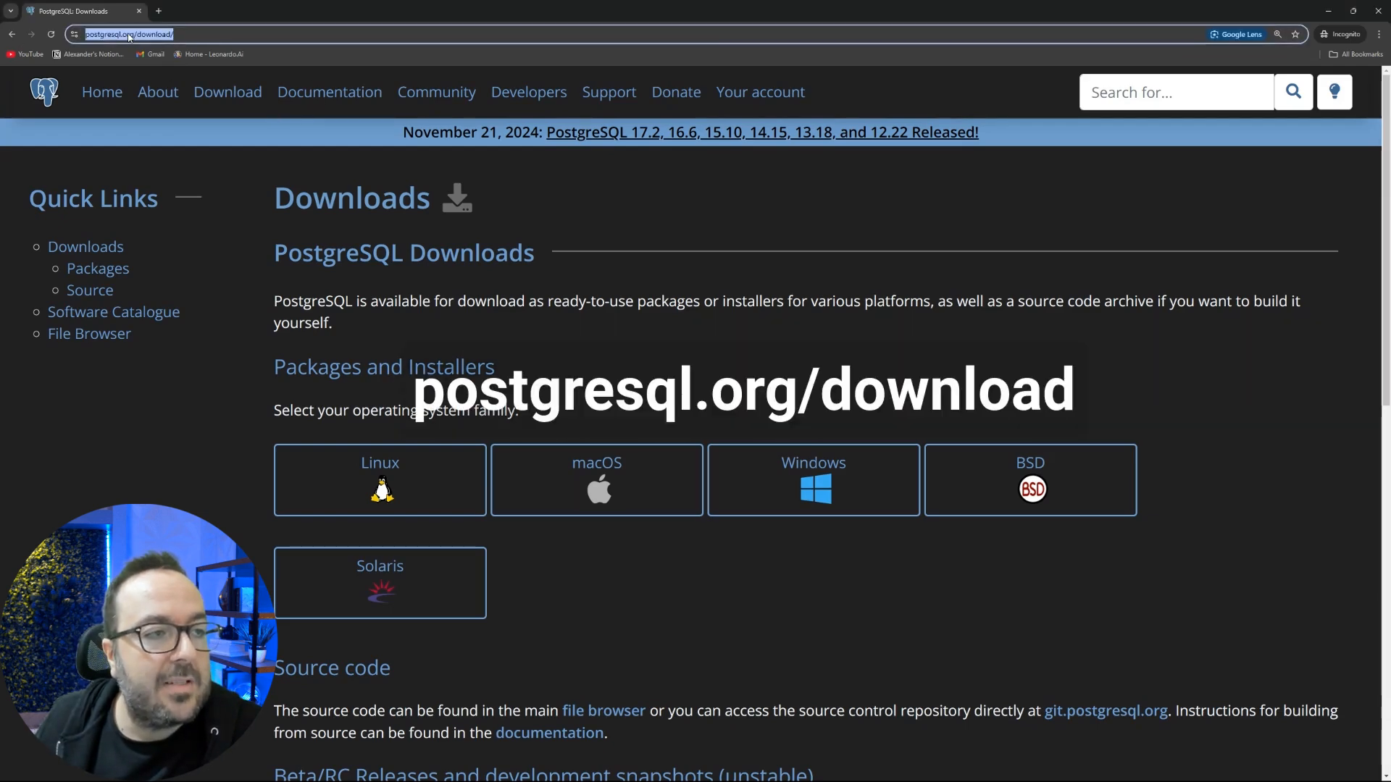
{"action": "left_click", "coordinate": [126, 36]}
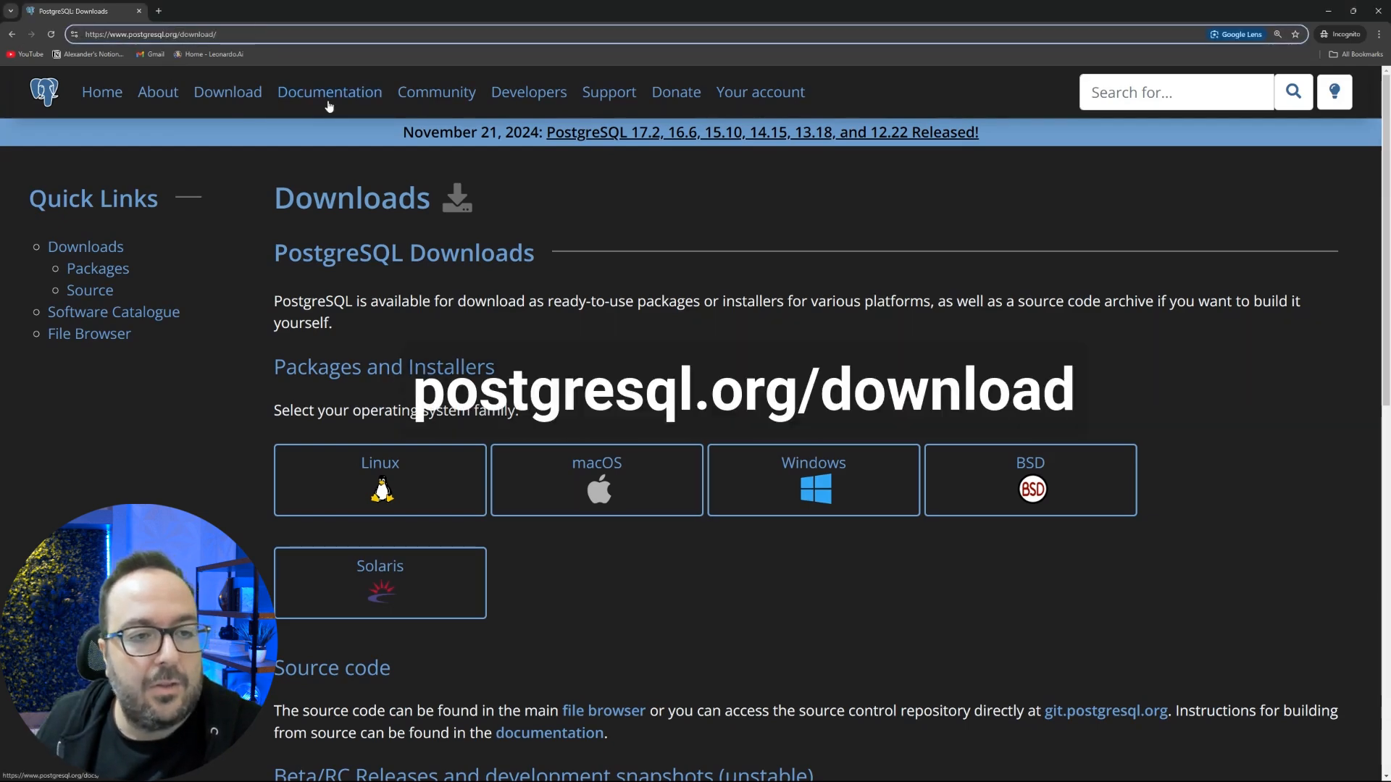
{"action": "scroll", "coordinate": [375, 188], "scroll_direction": "down", "scroll_amount": 2}
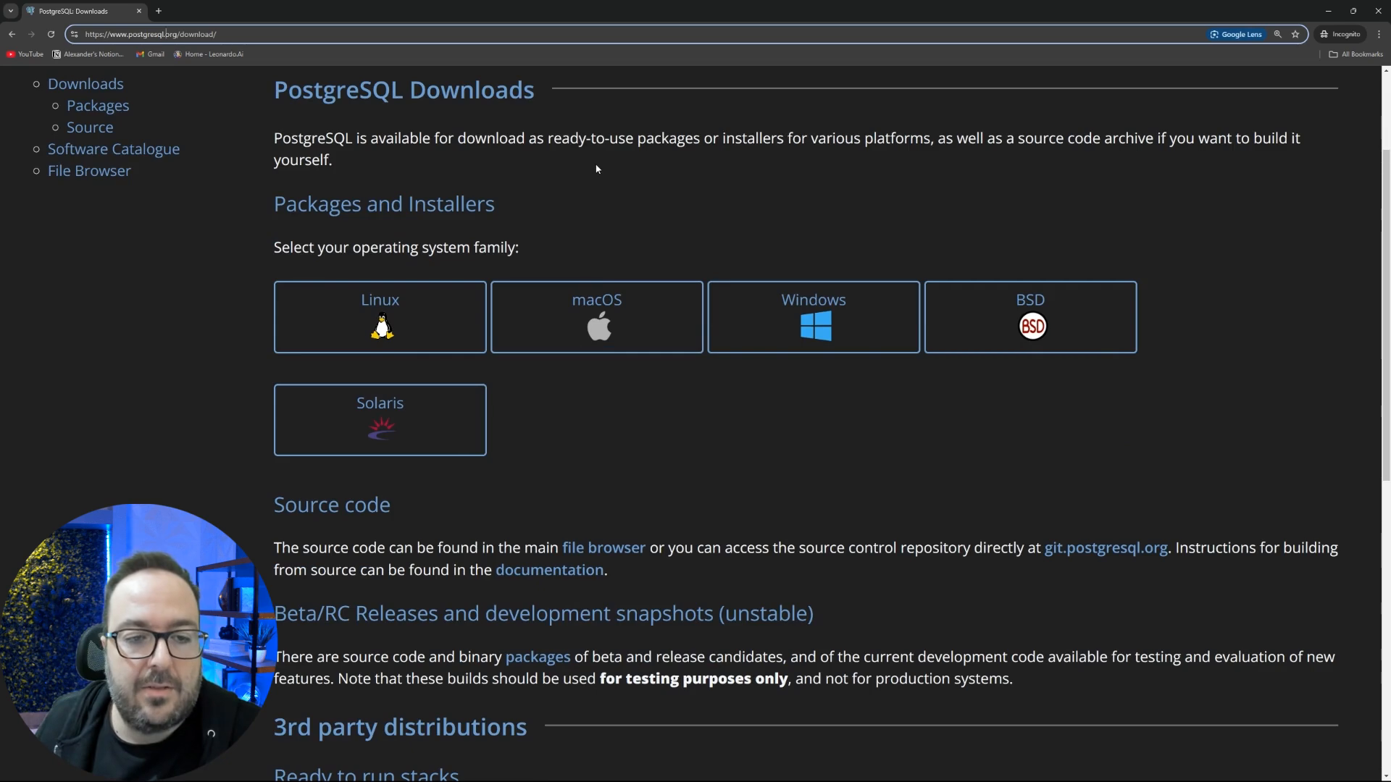
{"action": "left_click", "coordinate": [770, 336]}
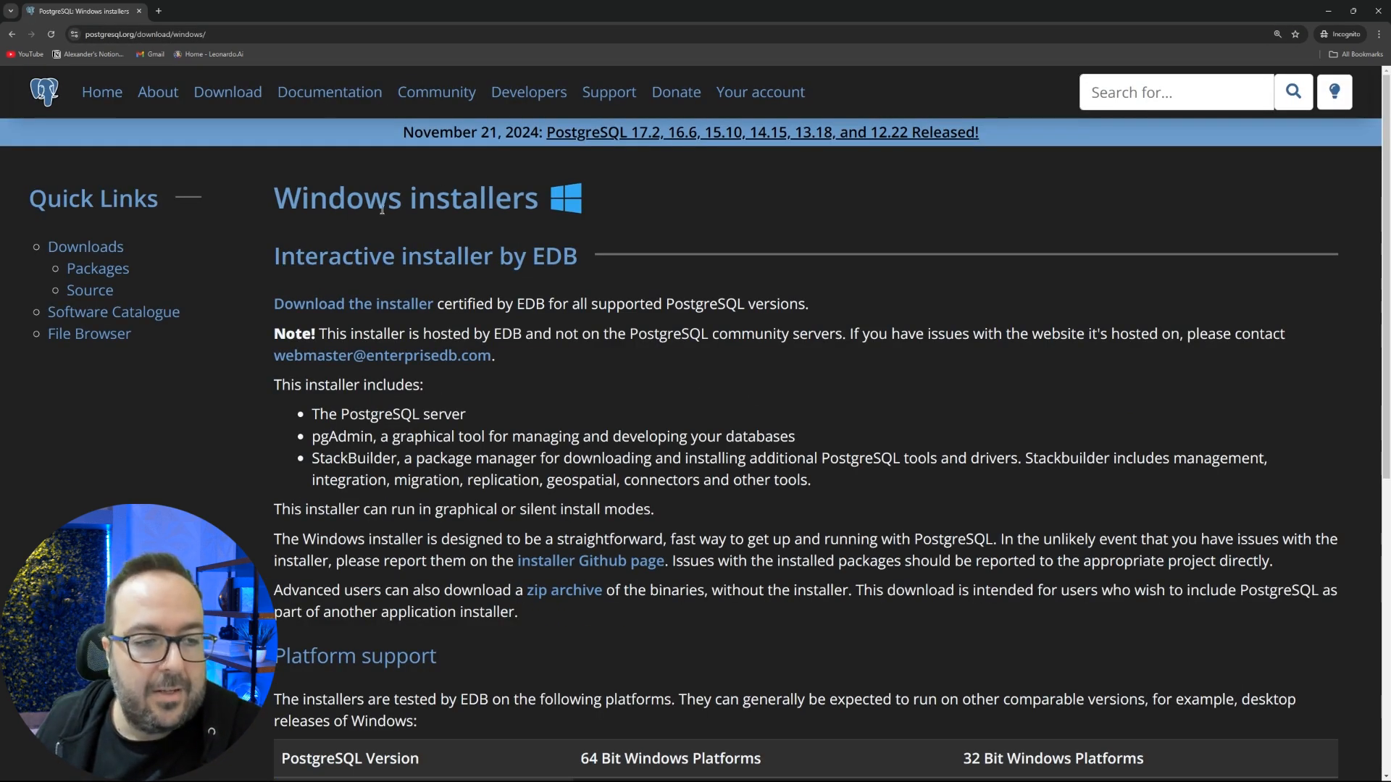
{"action": "left_click", "coordinate": [353, 307]}
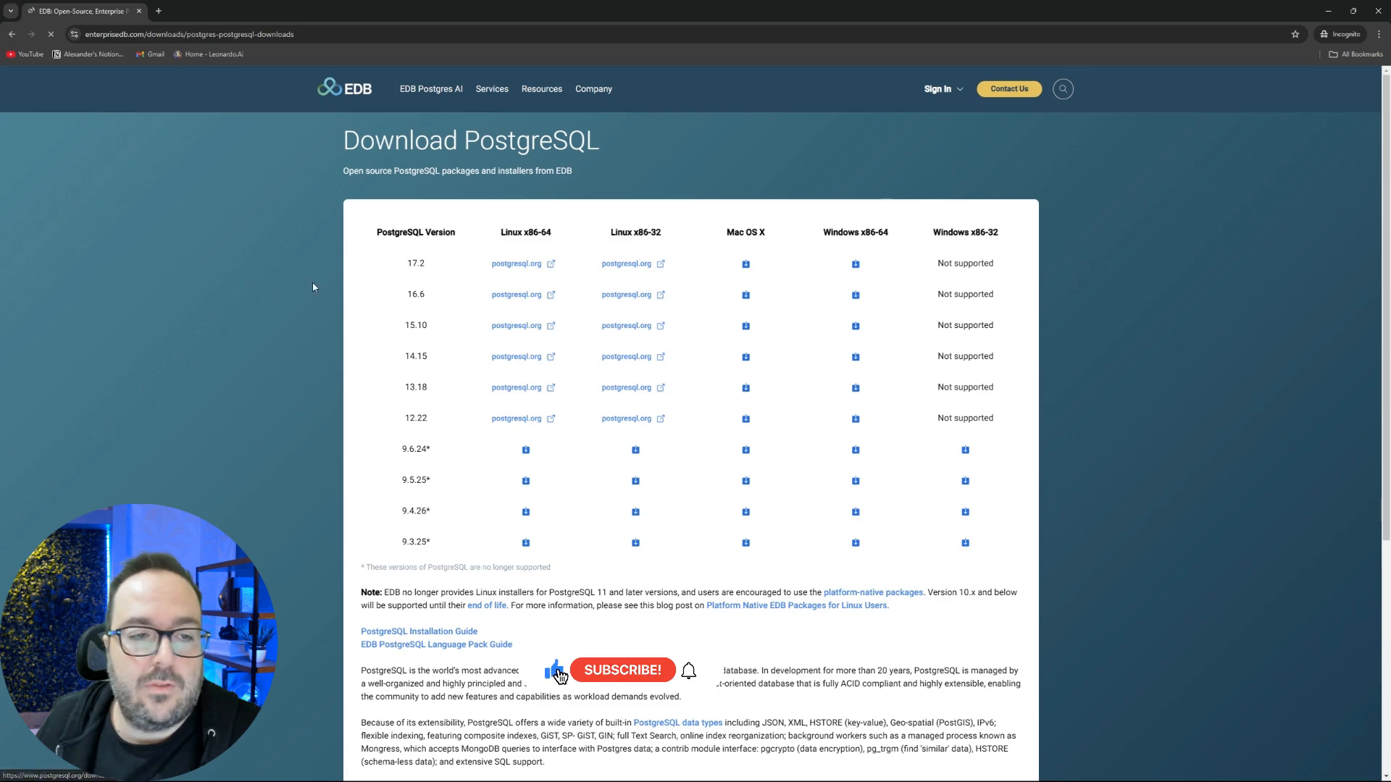
{"action": "left_click", "coordinate": [855, 265]}
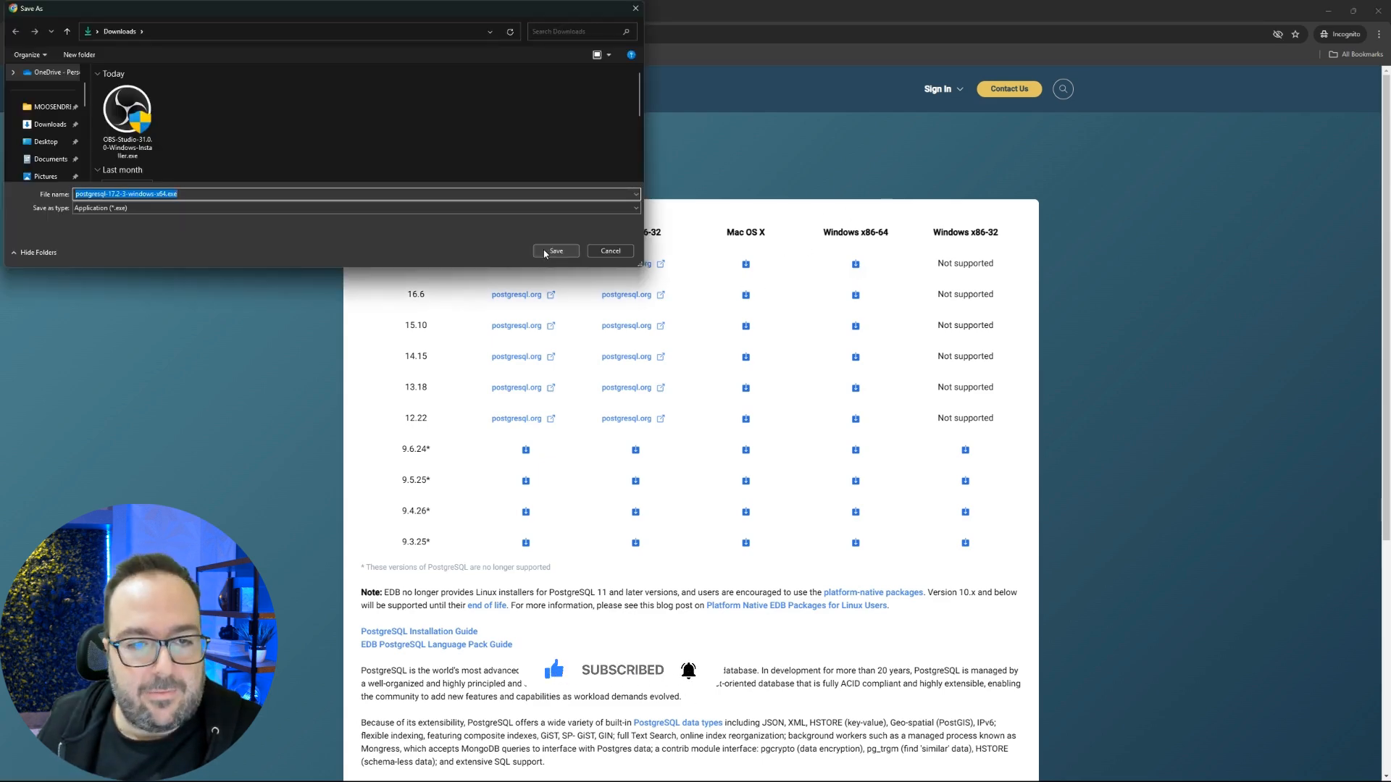
{"action": "left_click", "coordinate": [555, 251]}
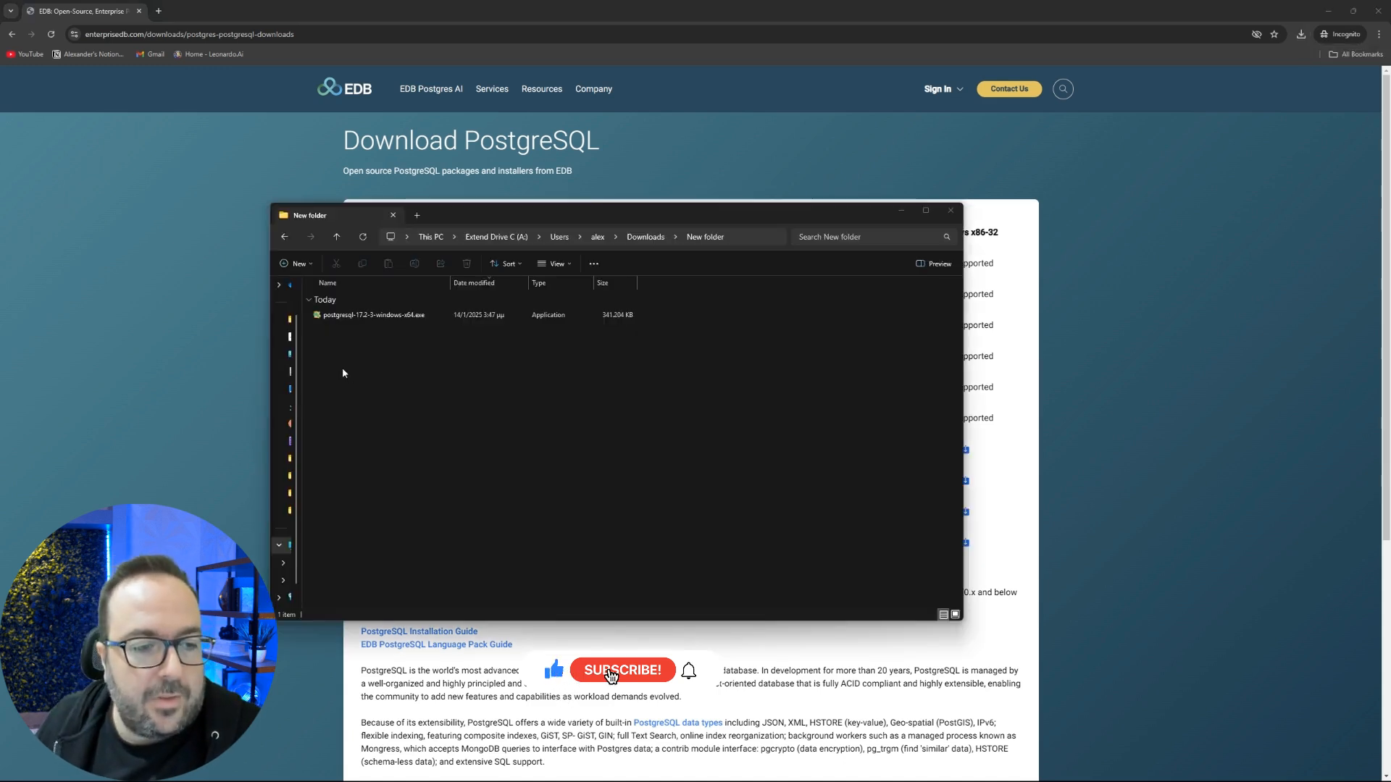
- Run postgresql-17.2-3-windows-x64.exe and set the installation directory to D:\Program Files\PostgreSQL\17
{"action": "double_click", "coordinate": [518, 317]}
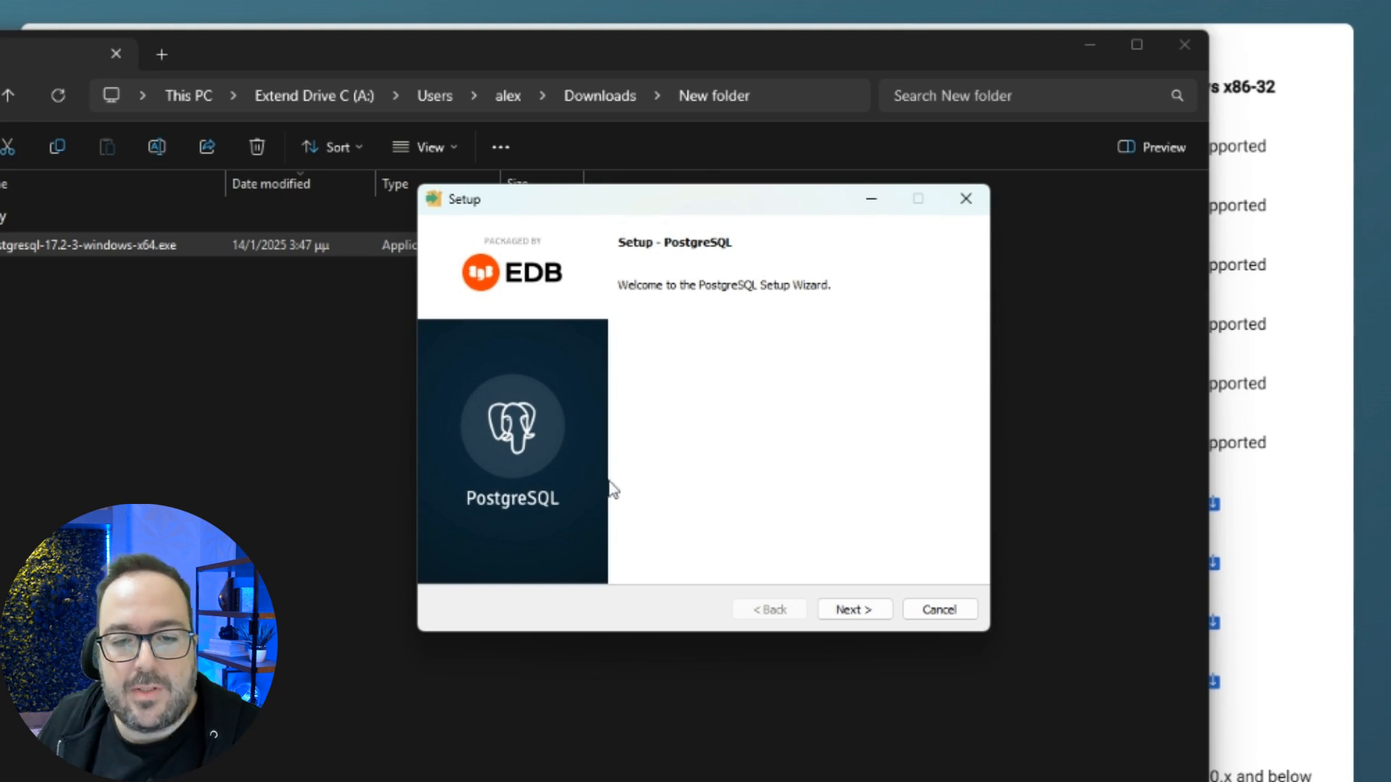
{"action": "left_click", "coordinate": [876, 614]}
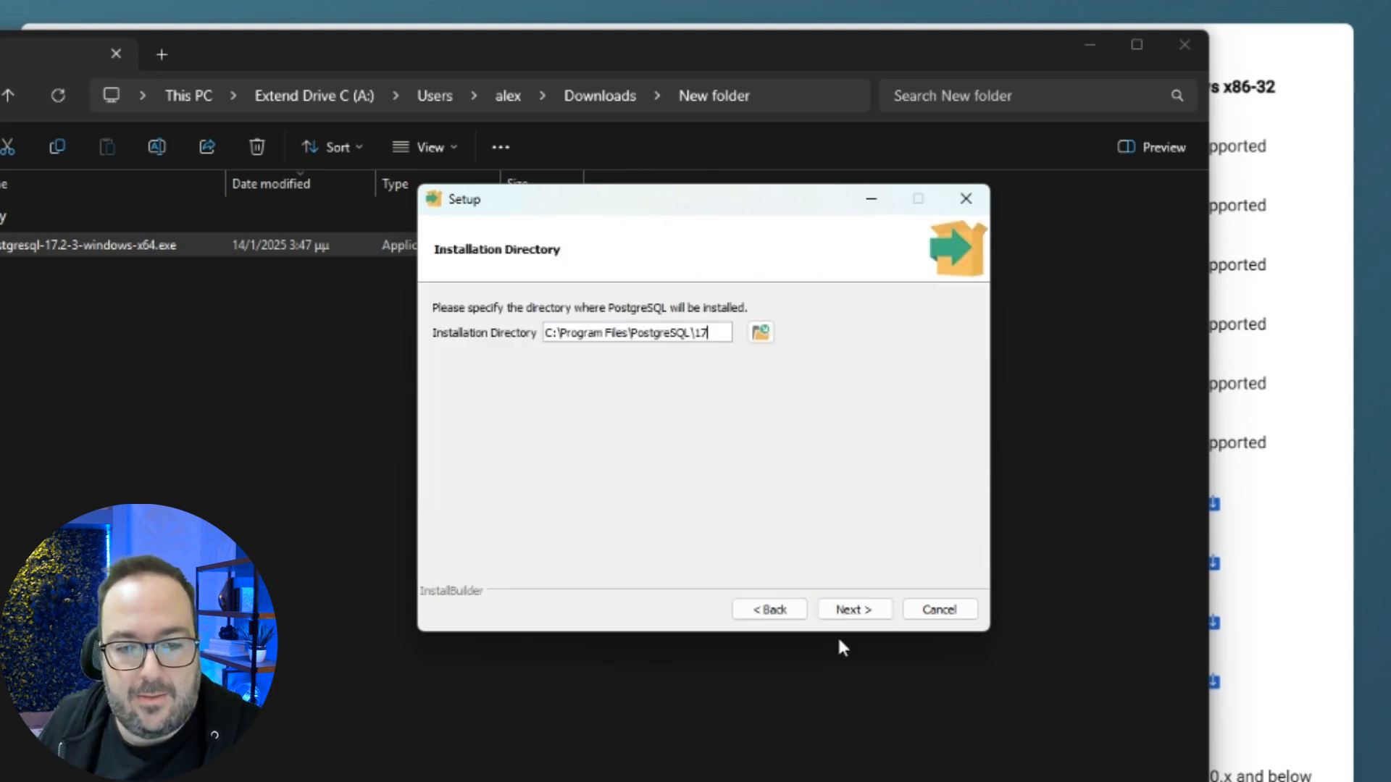
{"action": "left_click", "coordinate": [545, 334]}
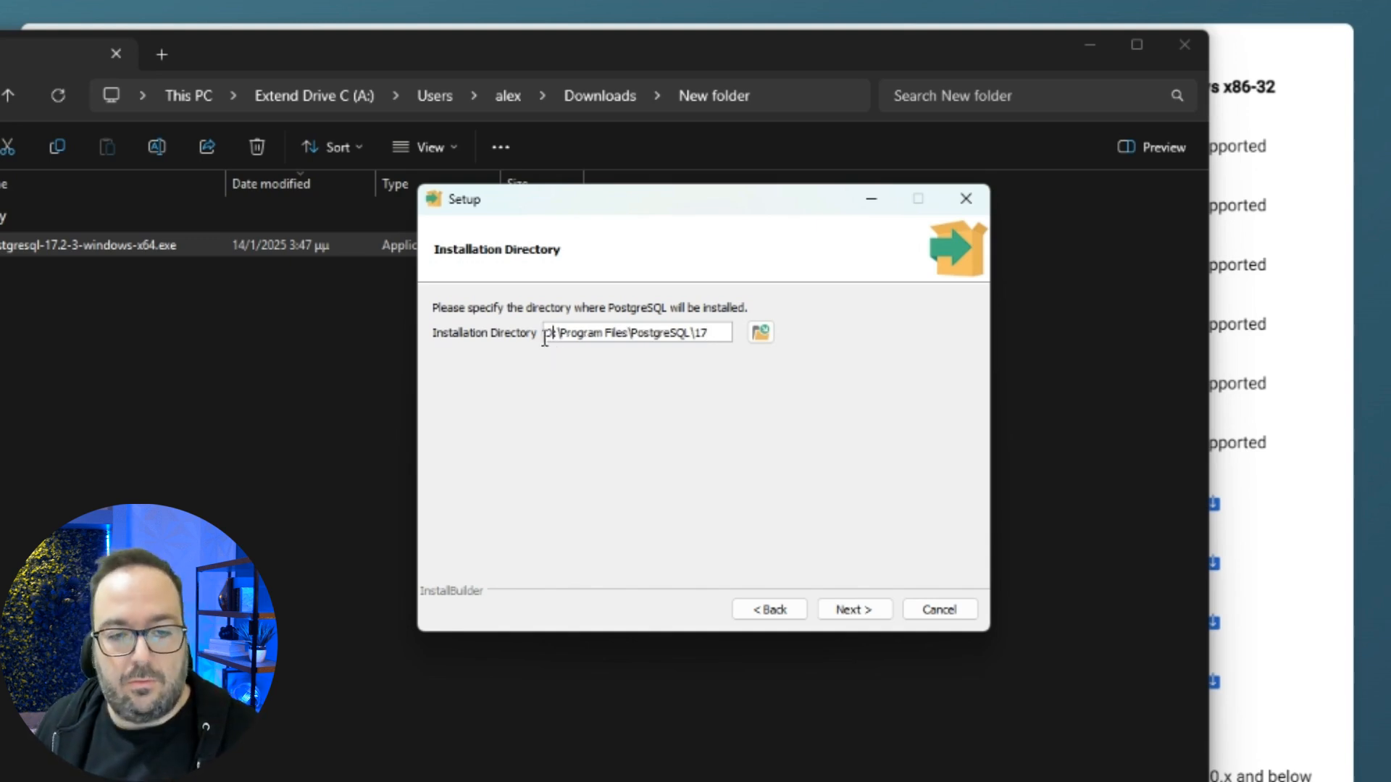
{"action": "left_click", "coordinate": [844, 612]}
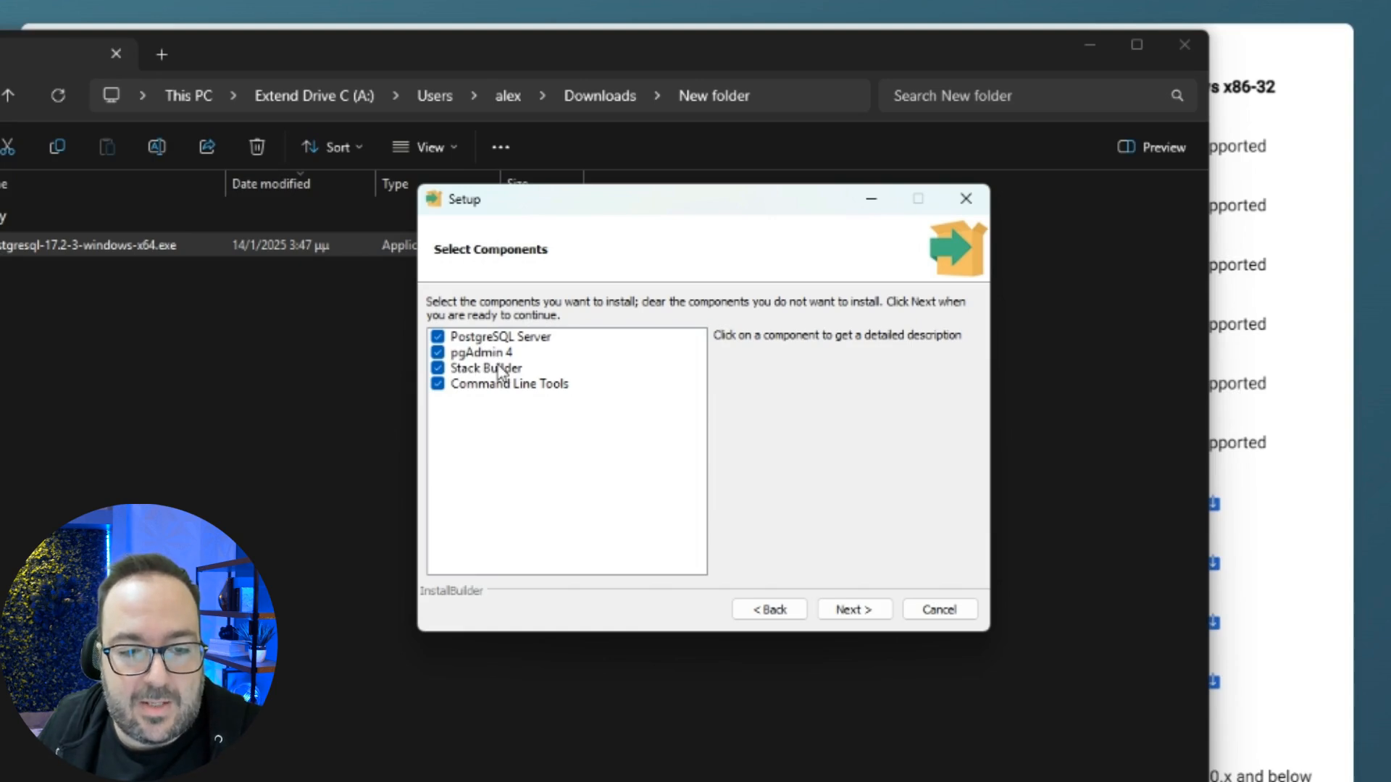
- Accept all four components and the data directory D:\Program Files\PostgreSQL\17\data
{"action": "left_click", "coordinate": [848, 609]}
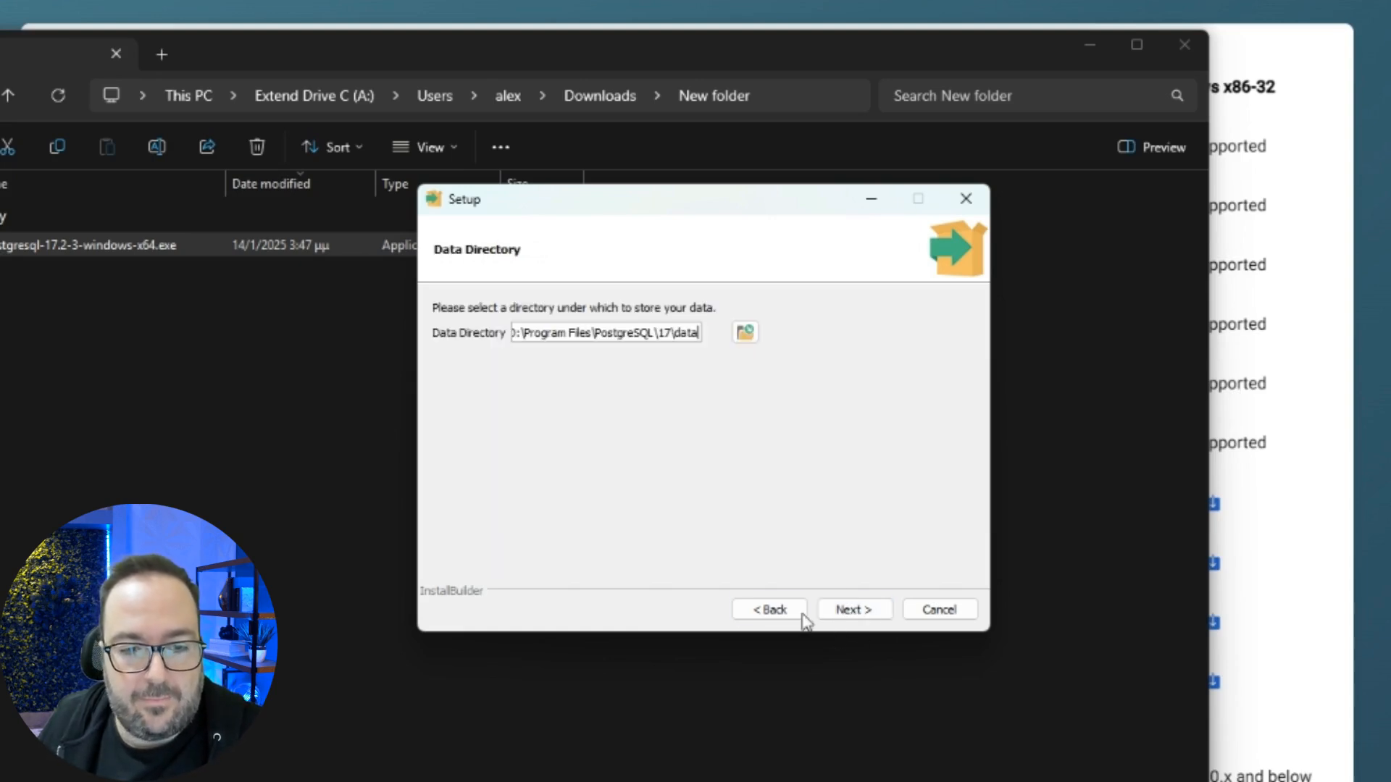
{"action": "left_click", "coordinate": [860, 609]}
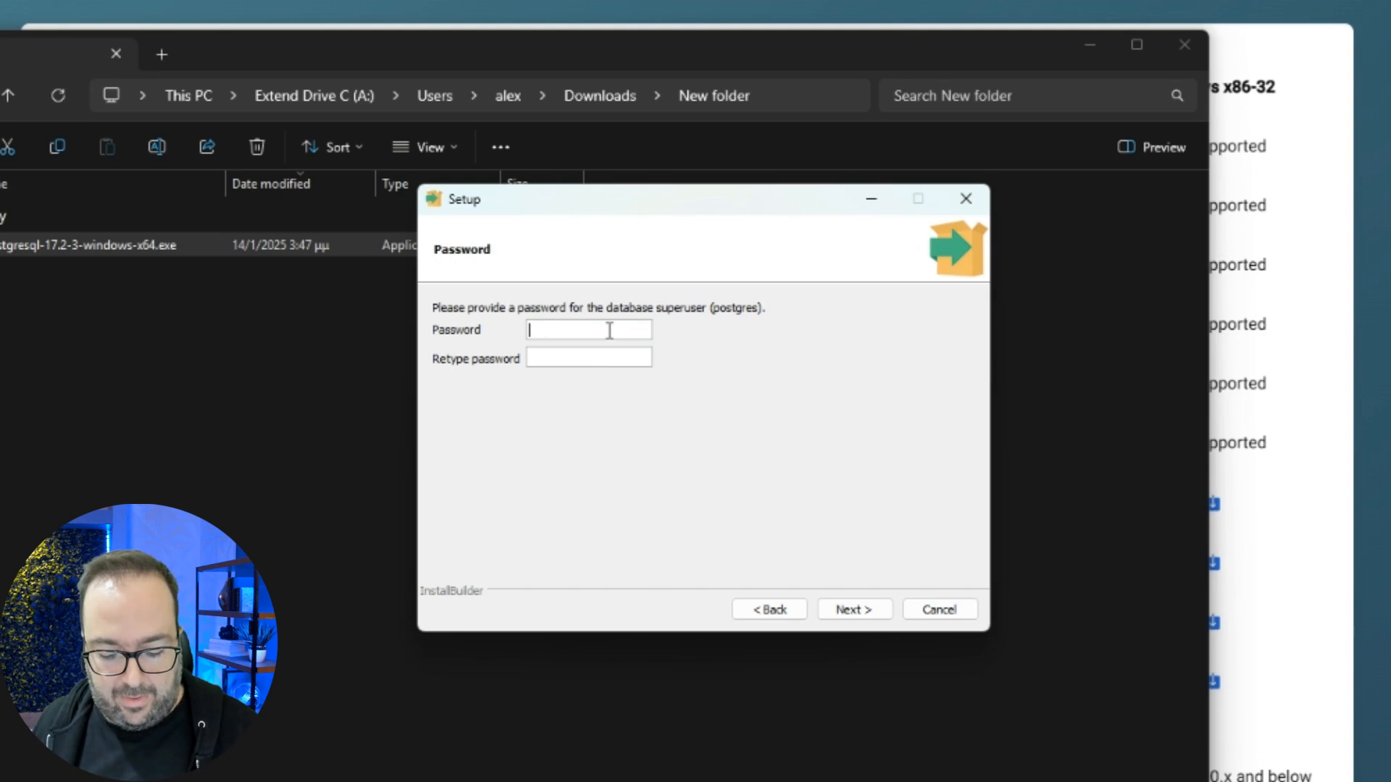
- Enter and retype the password for the postgres database superuser, and continue the setup
{"action": "type", "text": "••••"}
{"action": "key", "text": "Tab"}
{"action": "type", "text": "••••"}
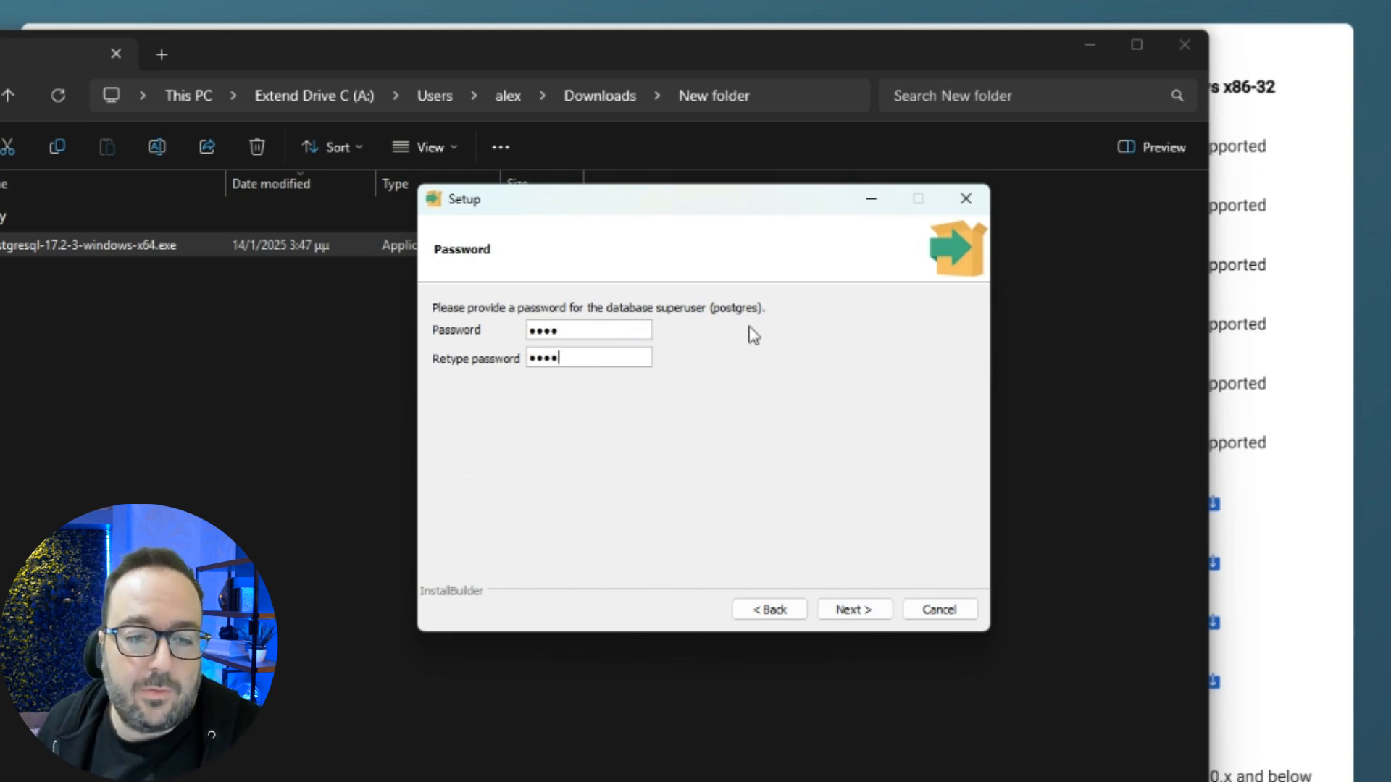
{"action": "left_click", "coordinate": [855, 610]}
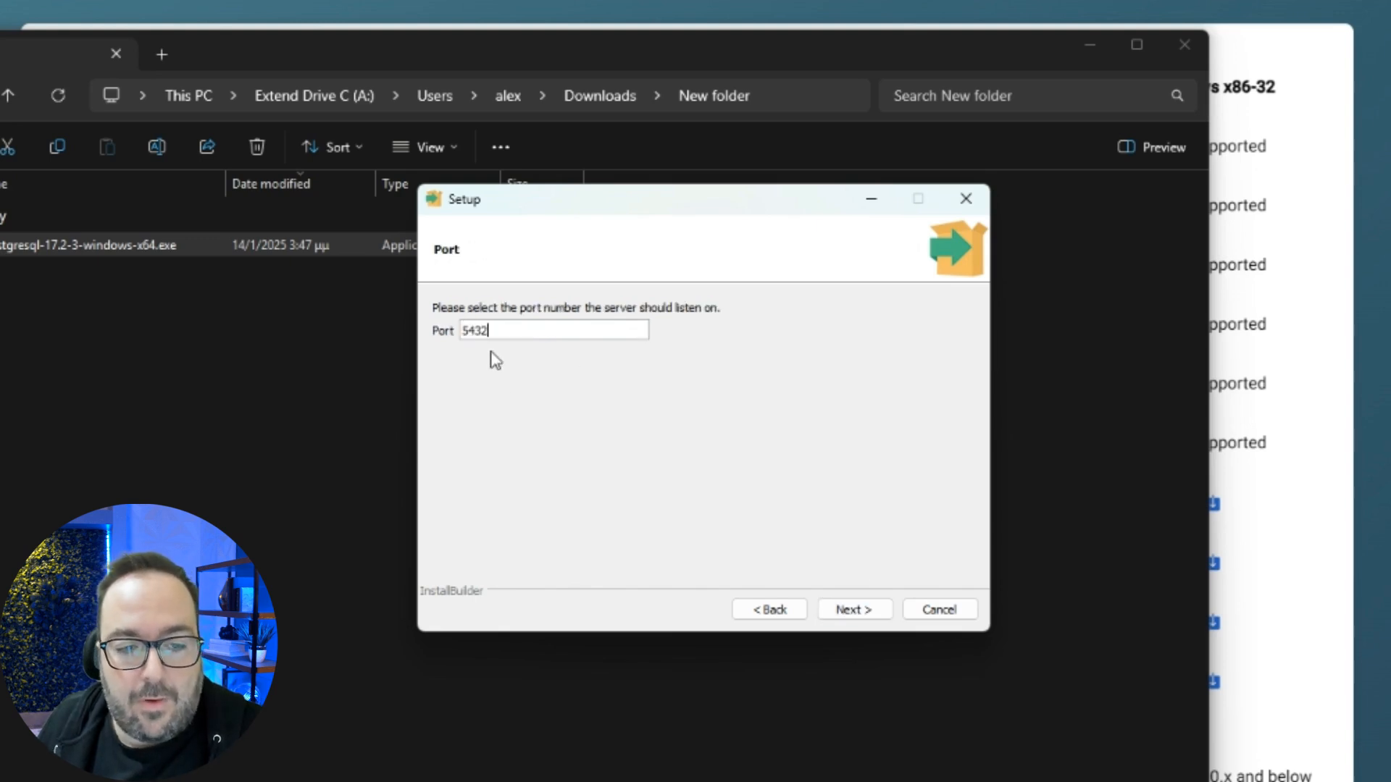
- Accept port 5432 and the default locale for the server, and proceed past the pre-installation summary
{"action": "left_click", "coordinate": [850, 609]}
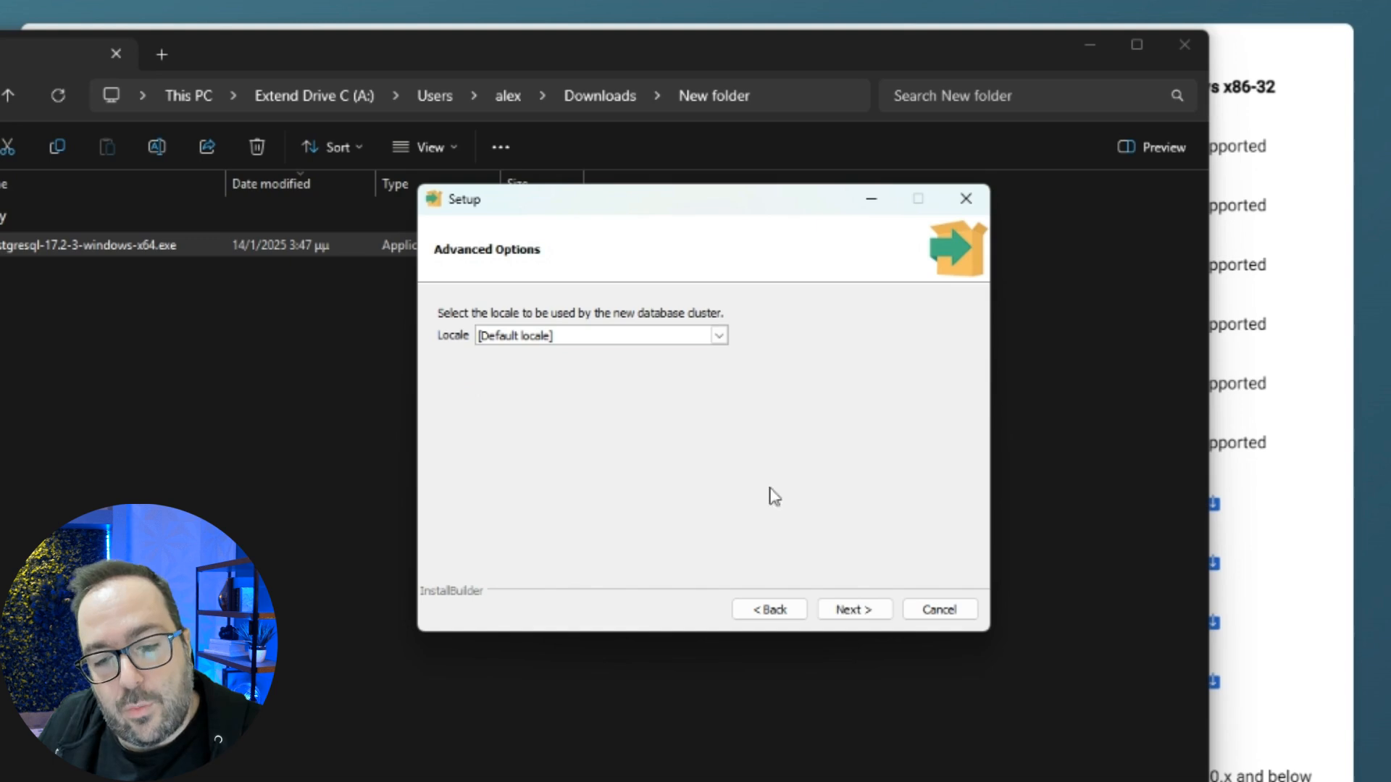
{"action": "left_click", "coordinate": [849, 612]}
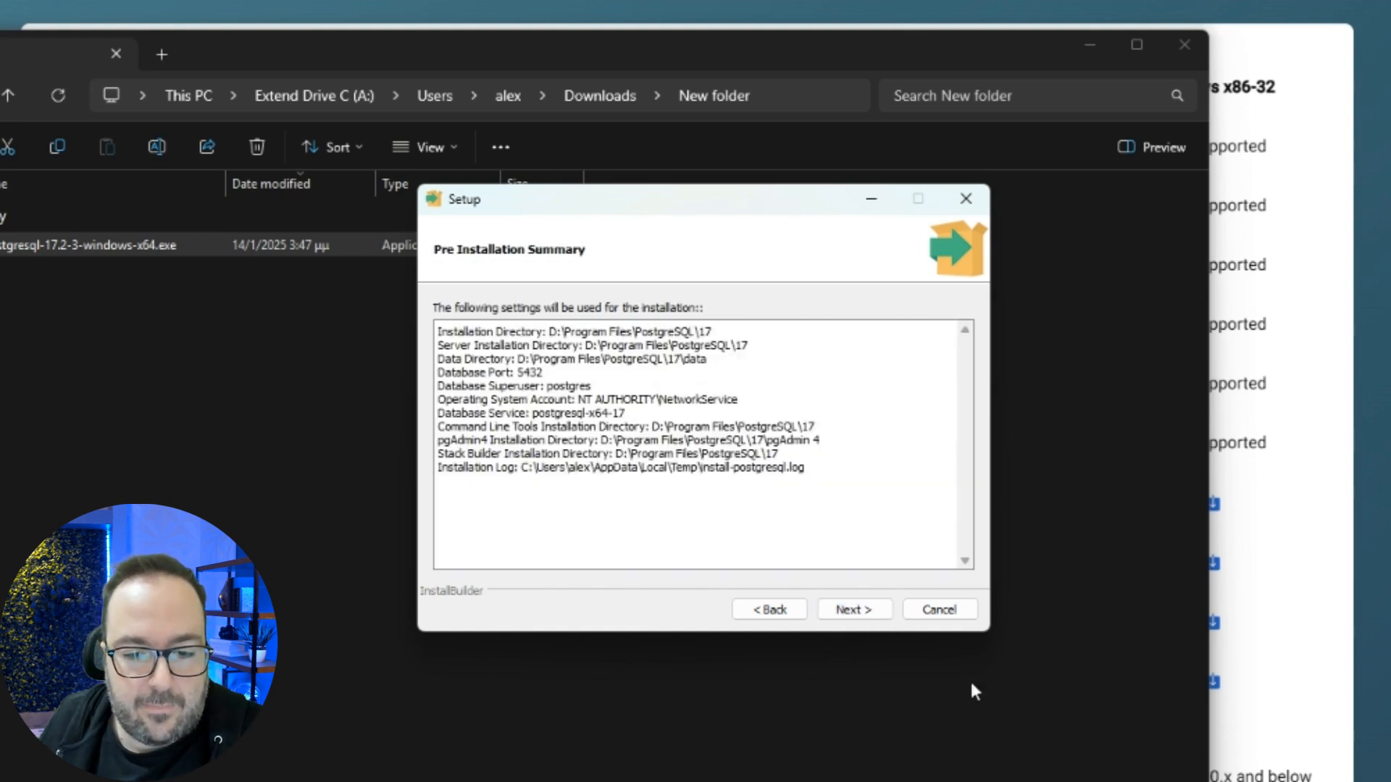
{"action": "left_click", "coordinate": [865, 610]}
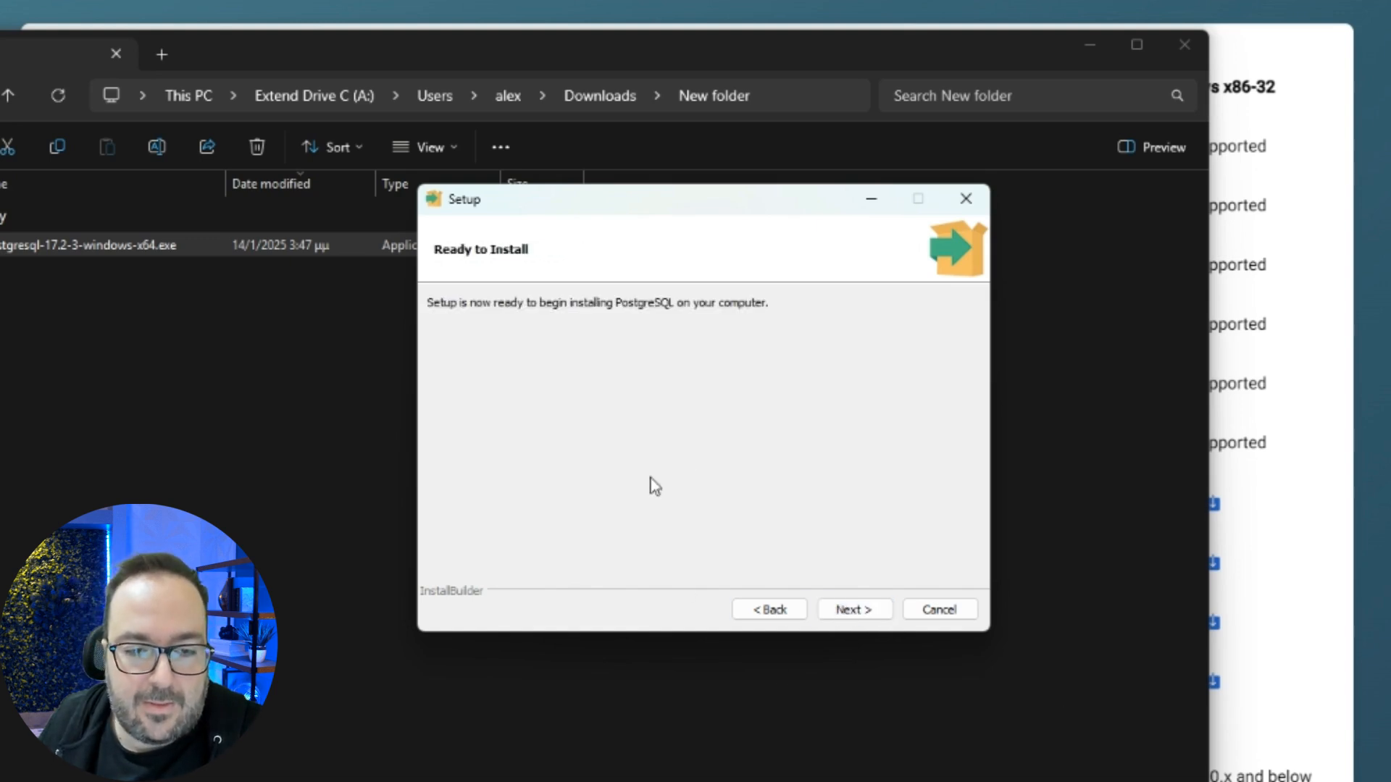
- Install PostgreSQL and finish the setup wizard without launching Stack Builder
{"action": "left_click", "coordinate": [854, 610]}
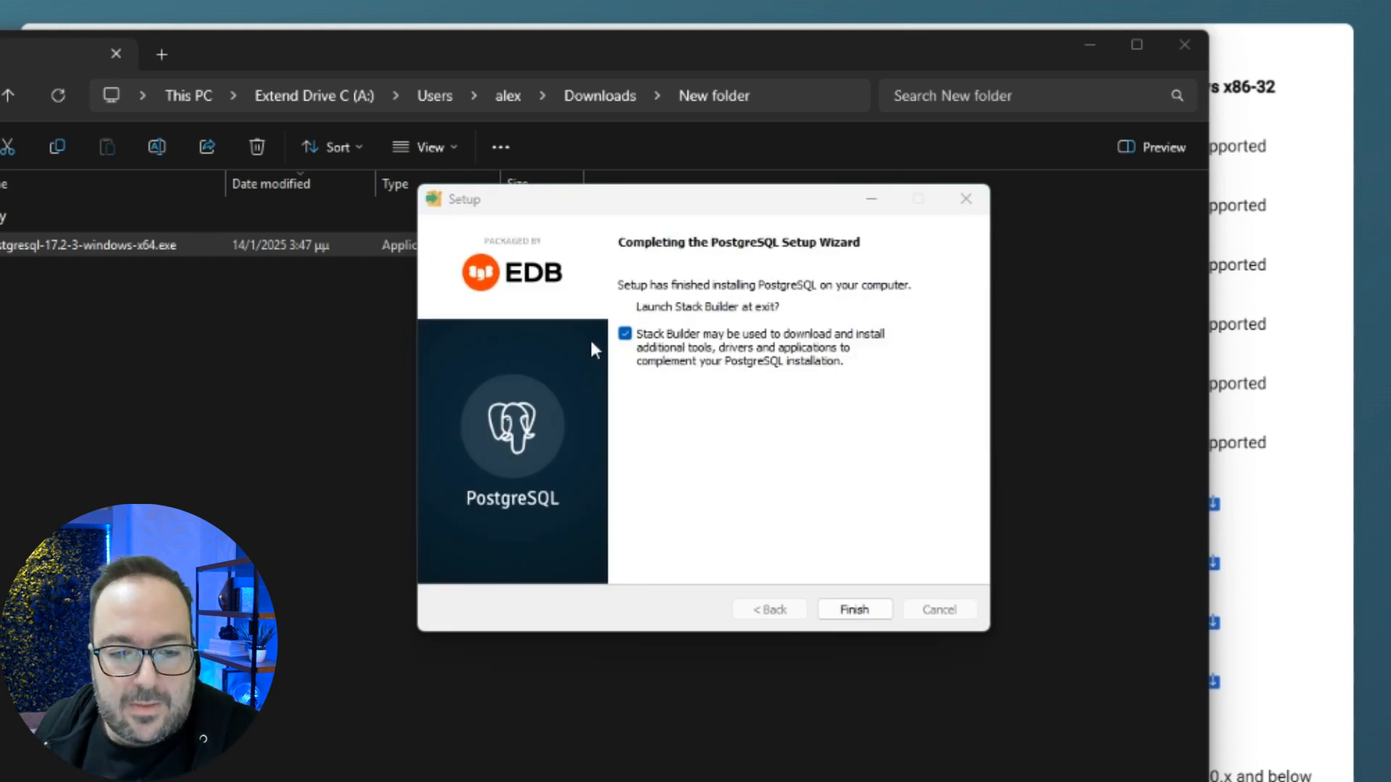
{"action": "left_click", "coordinate": [625, 333]}
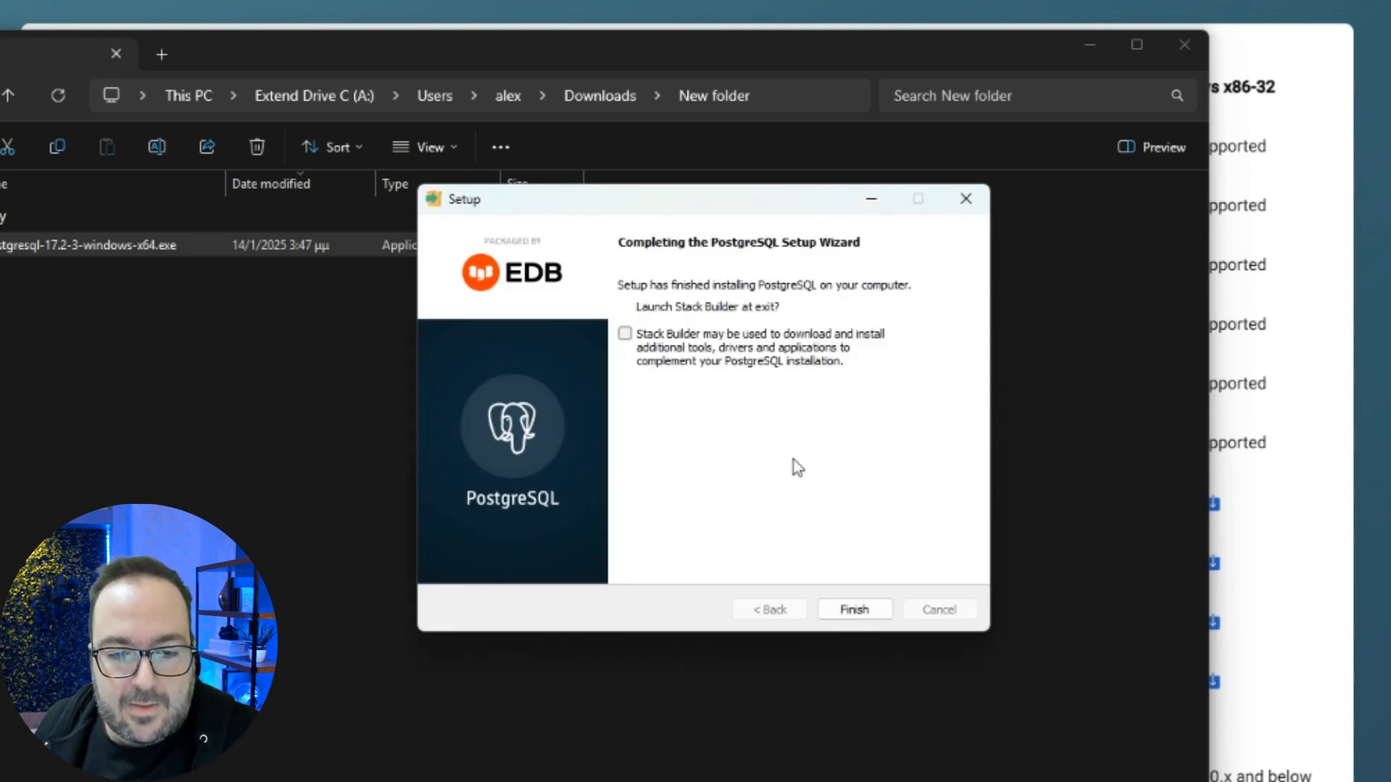
{"action": "left_click", "coordinate": [845, 614]}
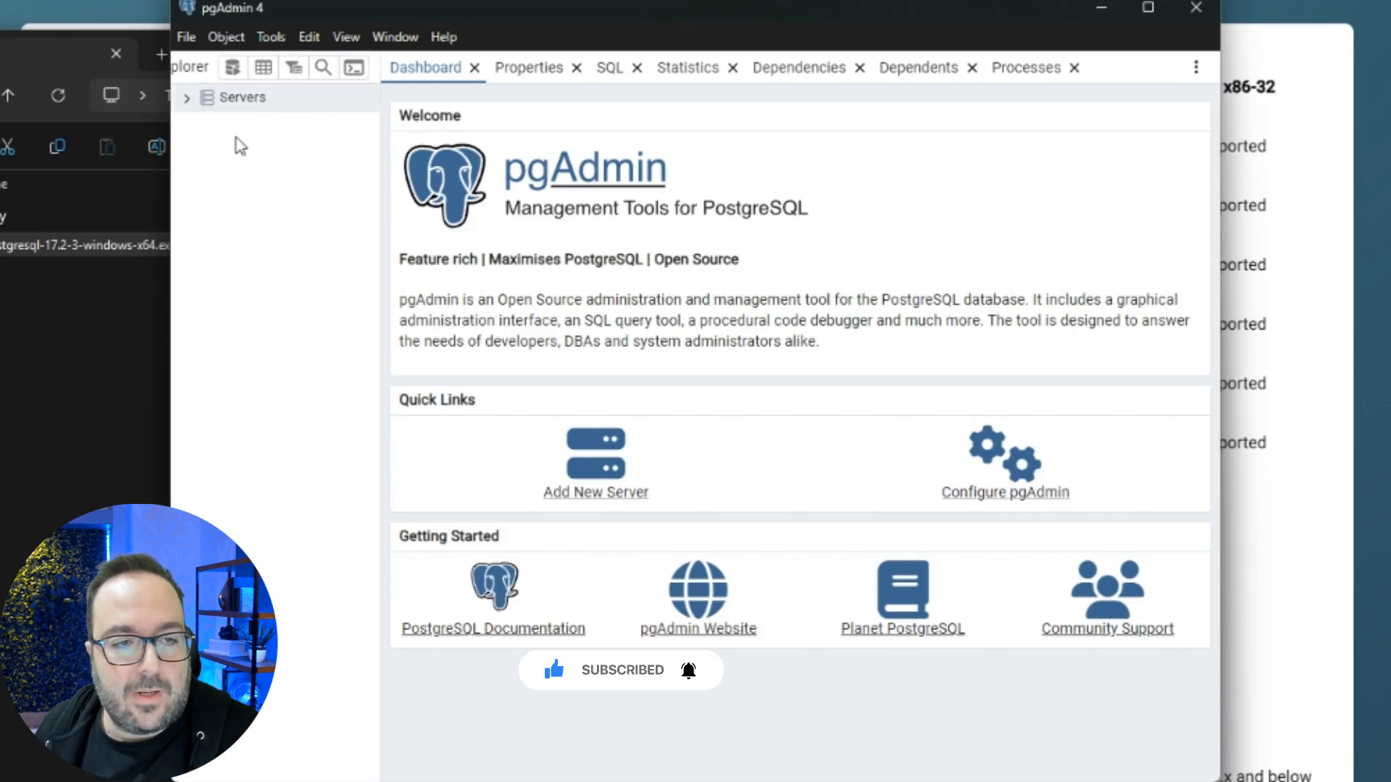
- Switch to pgAdmin 4 and connect to the PostgreSQL 17 server with the postgres user's password, saving the password
{"action": "left_click", "coordinate": [186, 97]}
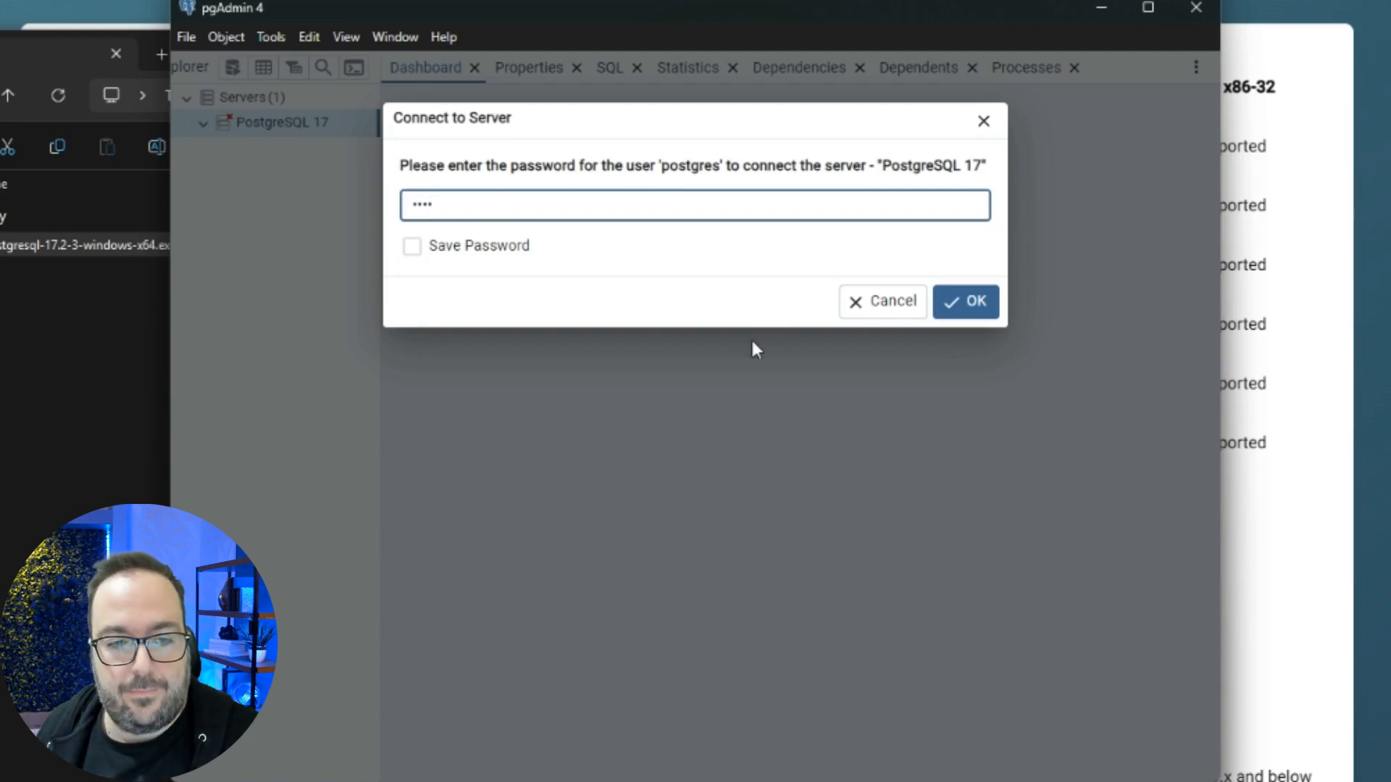
{"action": "left_click", "coordinate": [412, 246]}
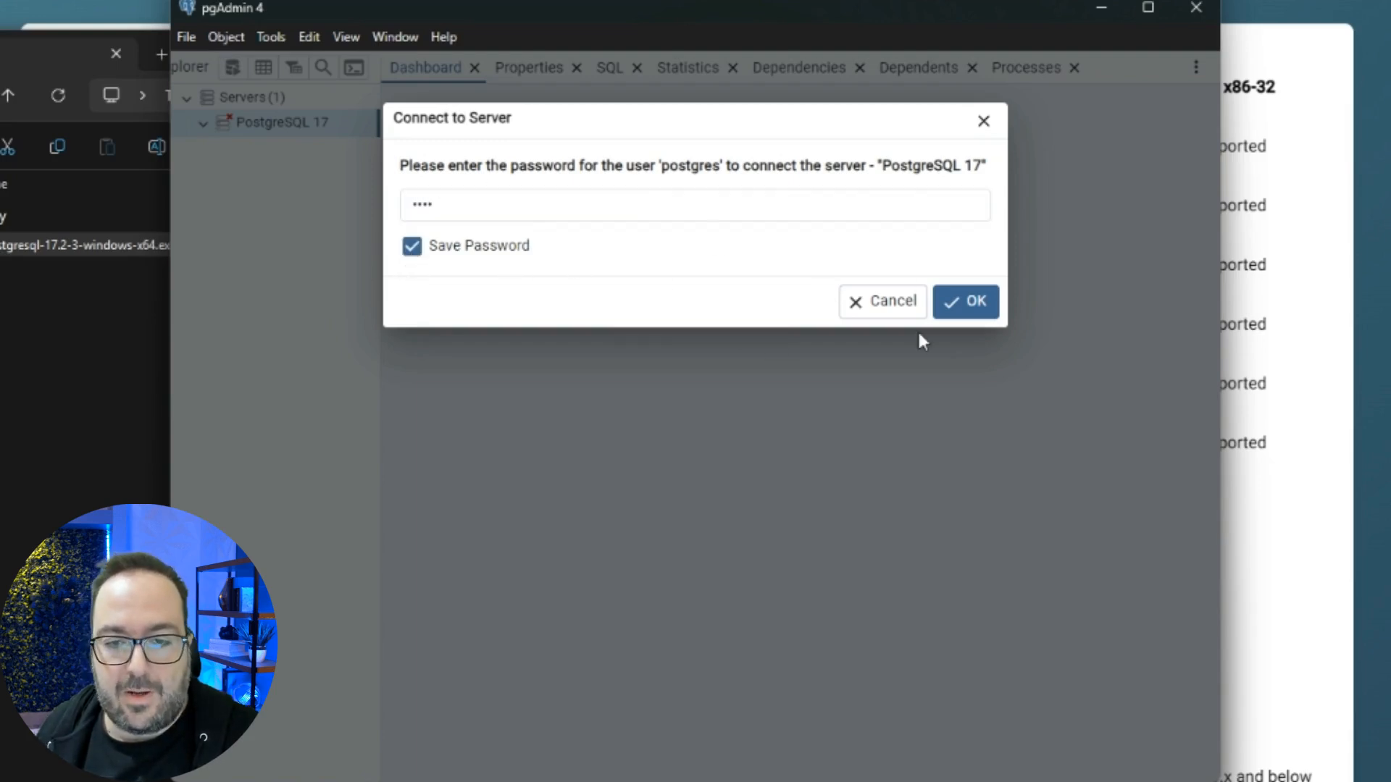
{"action": "left_click", "coordinate": [961, 314]}
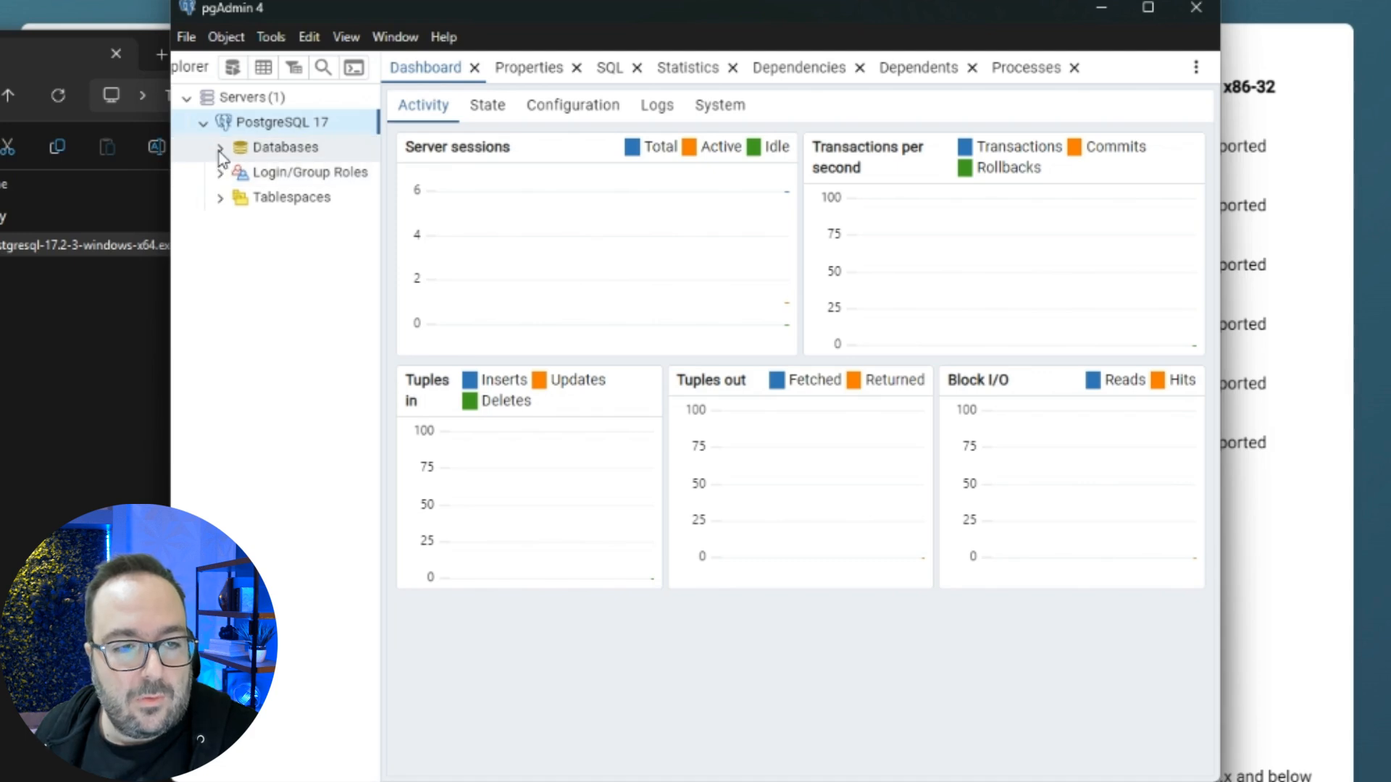
- Create a database named test_db under the PostgreSQL 17 server, keeping postgres as its owner
{"action": "left_click", "coordinate": [220, 148]}
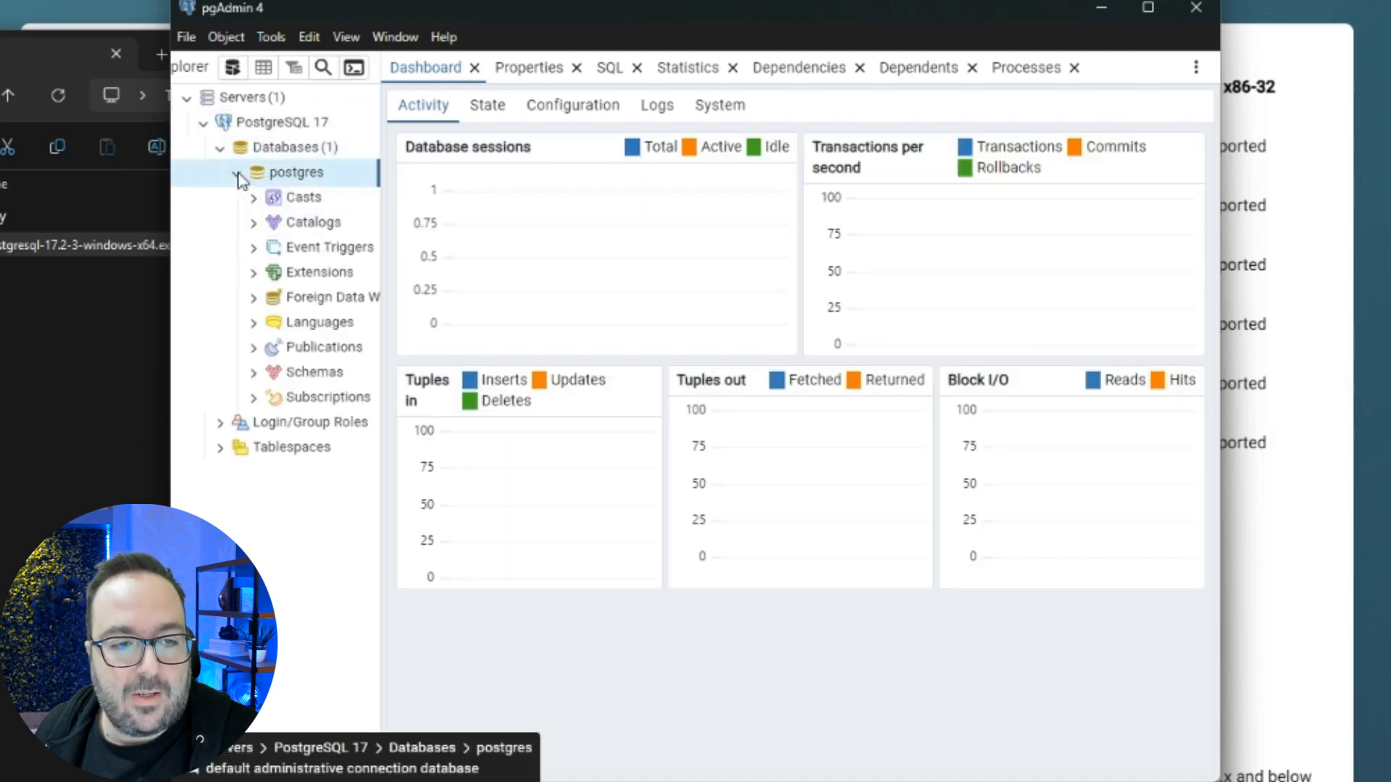
{"action": "left_click", "coordinate": [236, 173]}
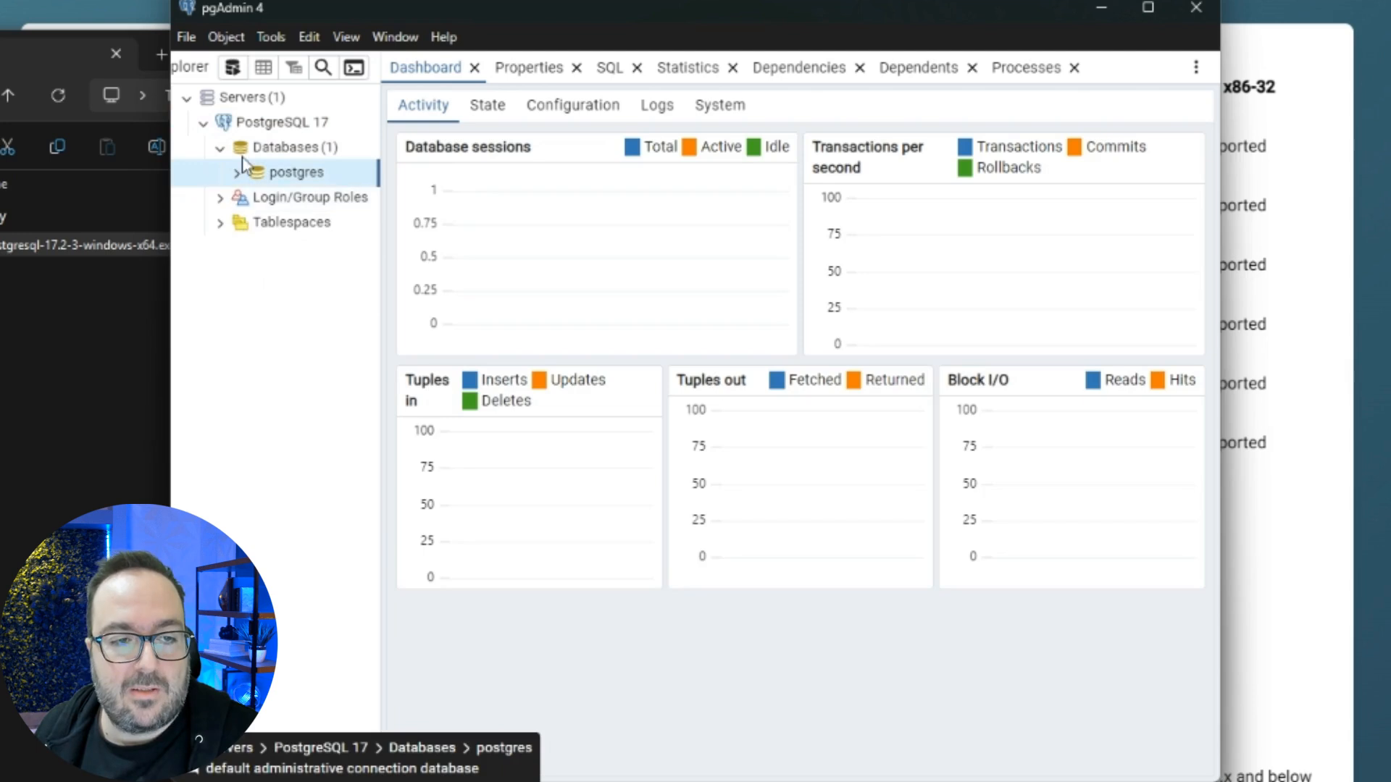
{"action": "right_click", "coordinate": [284, 152]}
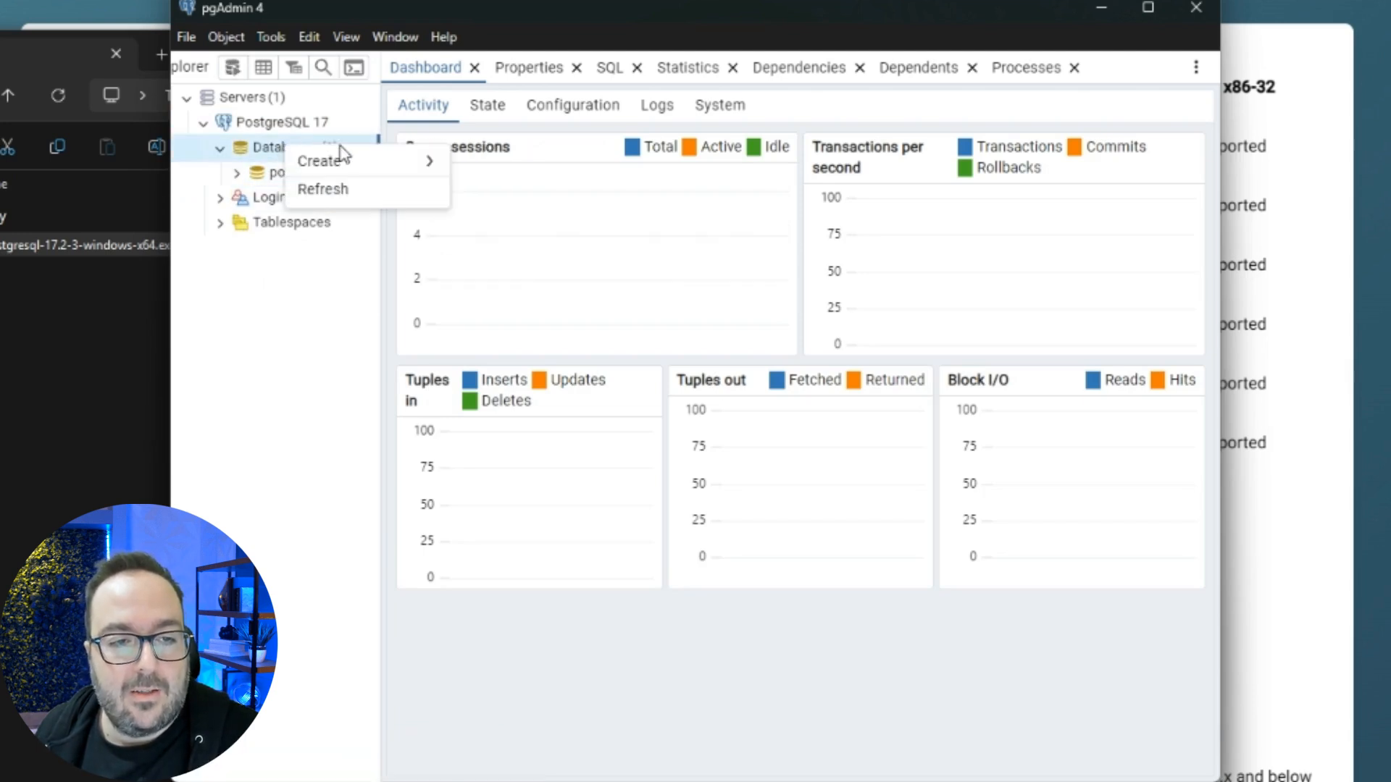
{"action": "mouse_move", "coordinate": [352, 165]}
{"action": "left_click", "coordinate": [468, 167]}
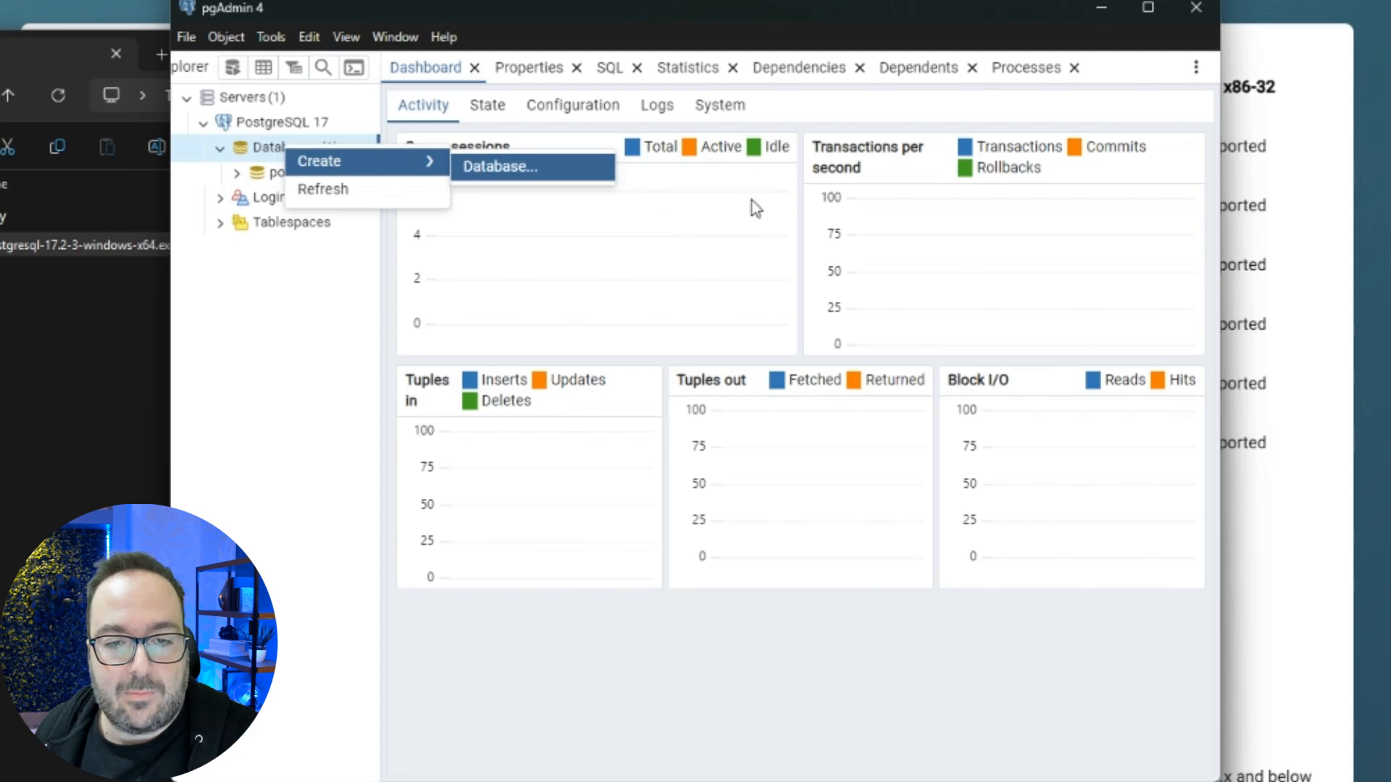
{"action": "left_click", "coordinate": [594, 173]}
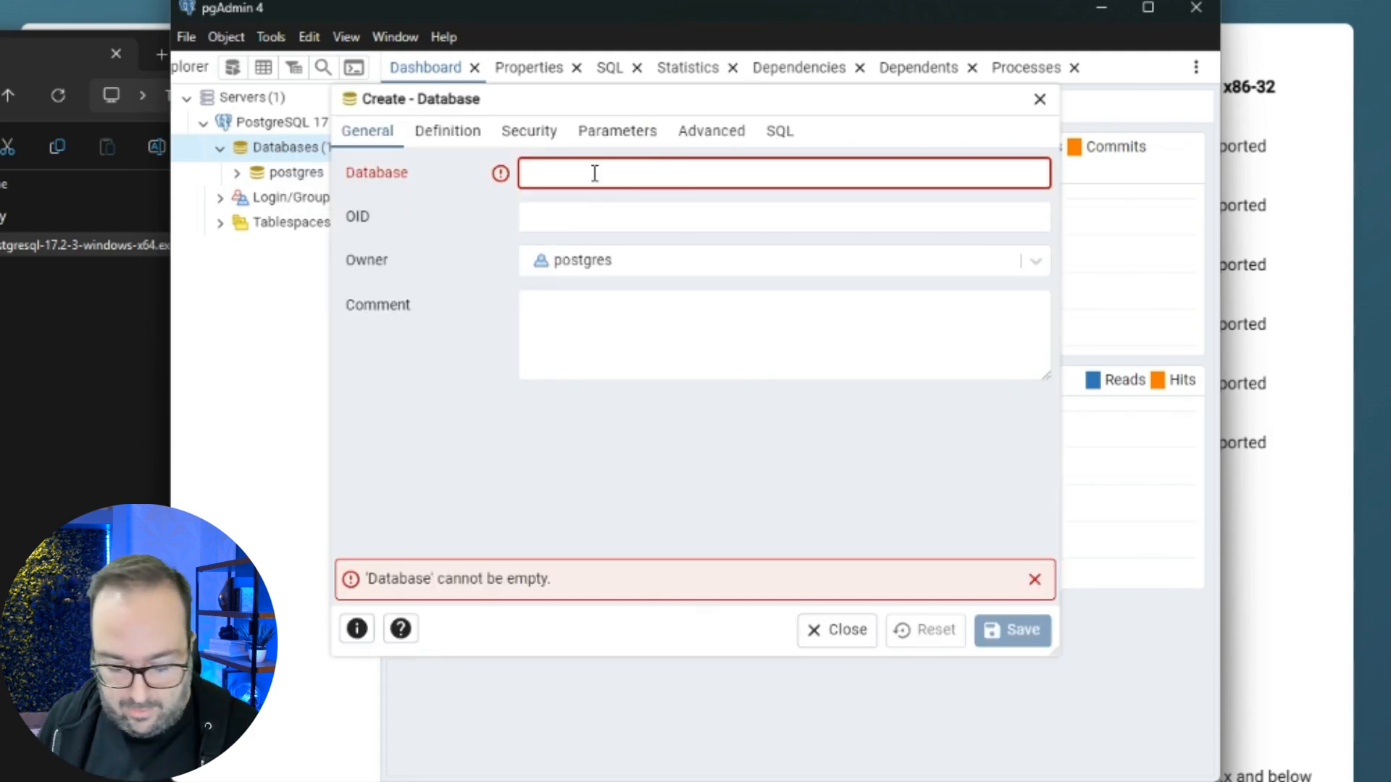
{"action": "type", "text": "test_db"}
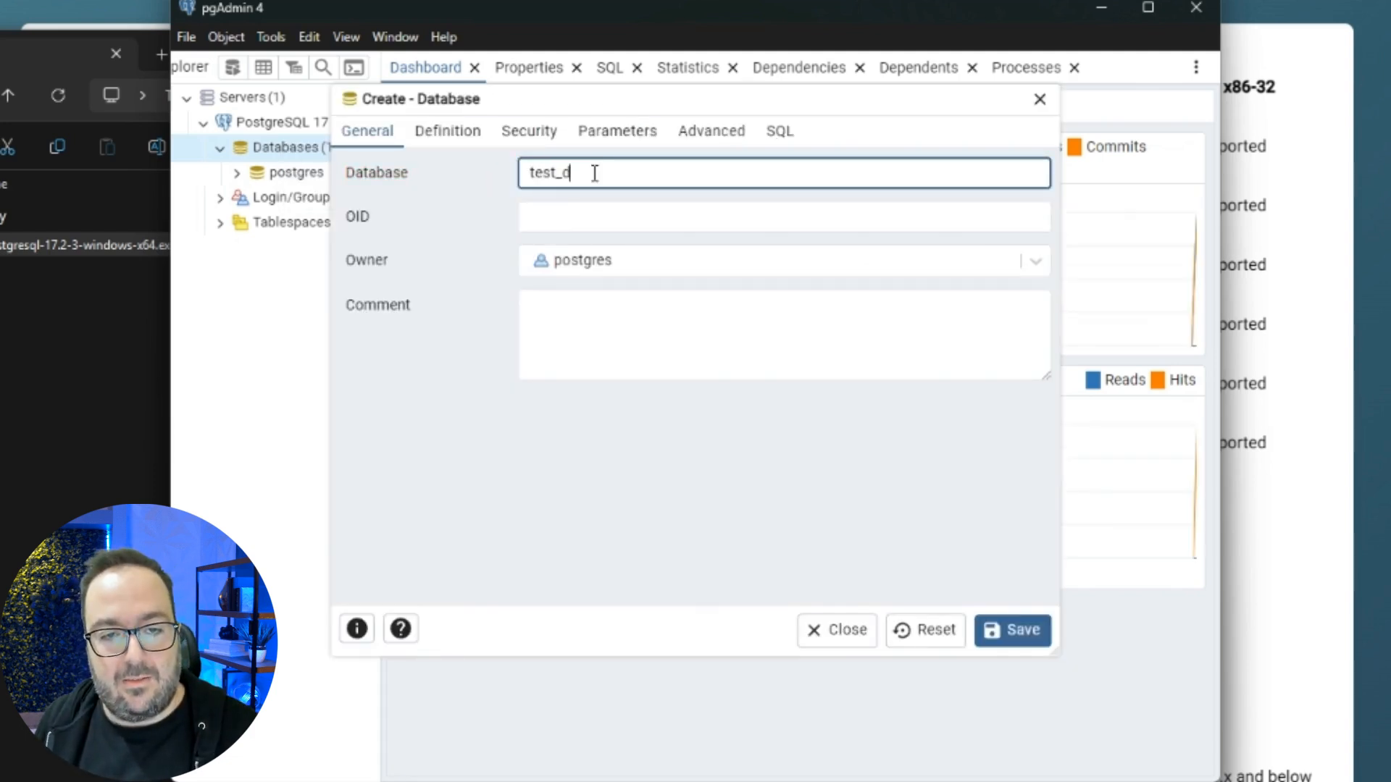
{"action": "left_click", "coordinate": [1020, 637]}
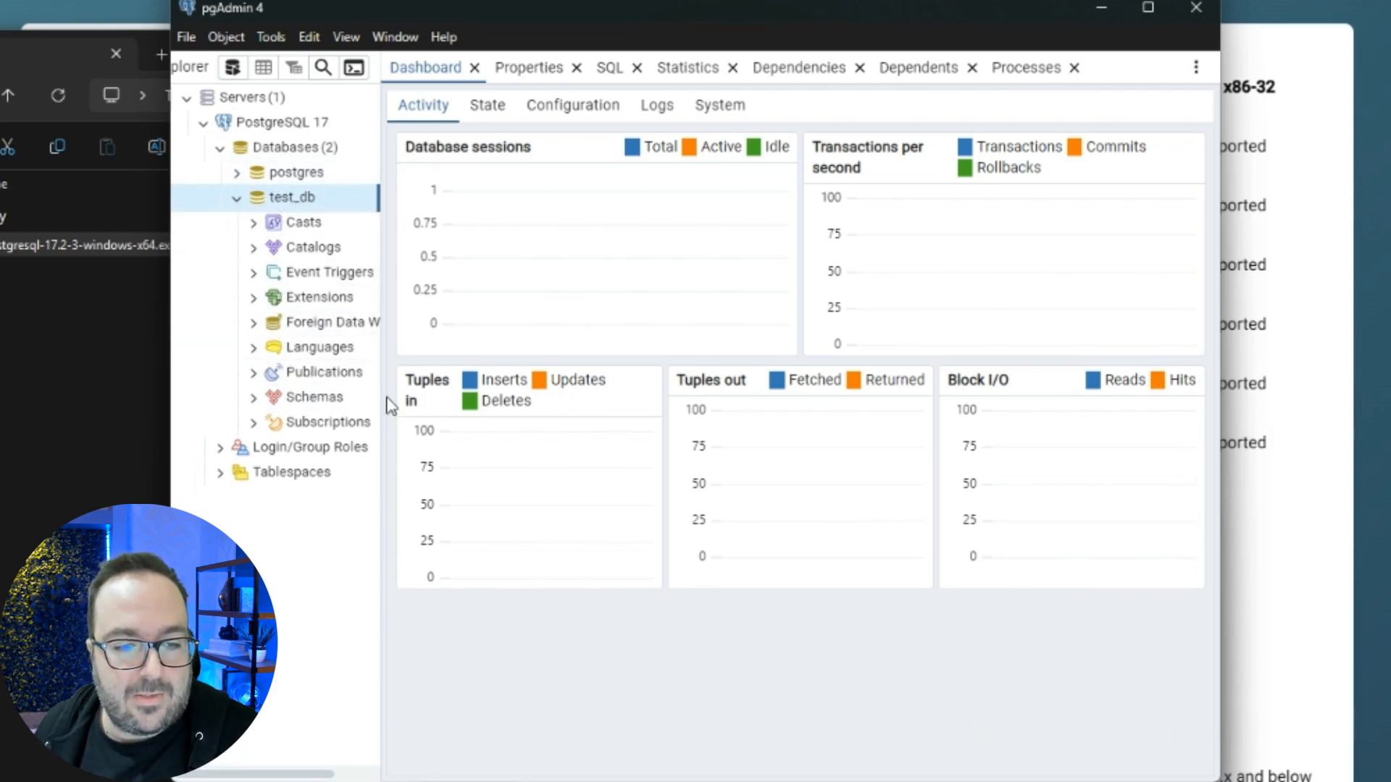
- Widen the Object Explorer and expand the Schemas node of test_db to show its public schema
{"action": "left_click_drag", "start_coordinate": [379, 393], "coordinate": [493, 393]}
{"action": "left_click", "coordinate": [321, 247]}
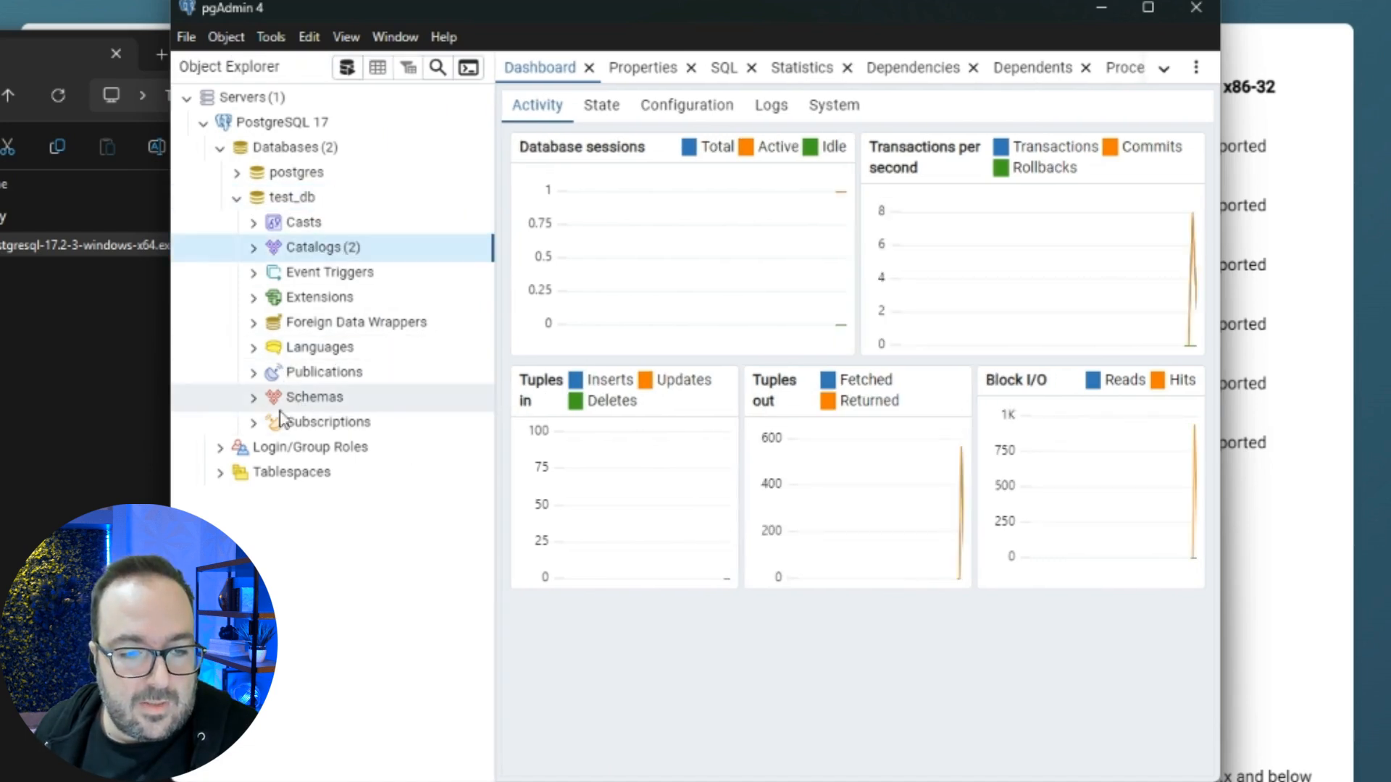
{"action": "left_click", "coordinate": [253, 397]}
{"action": "left_click", "coordinate": [289, 425]}
{"action": "left_click", "coordinate": [273, 423]}
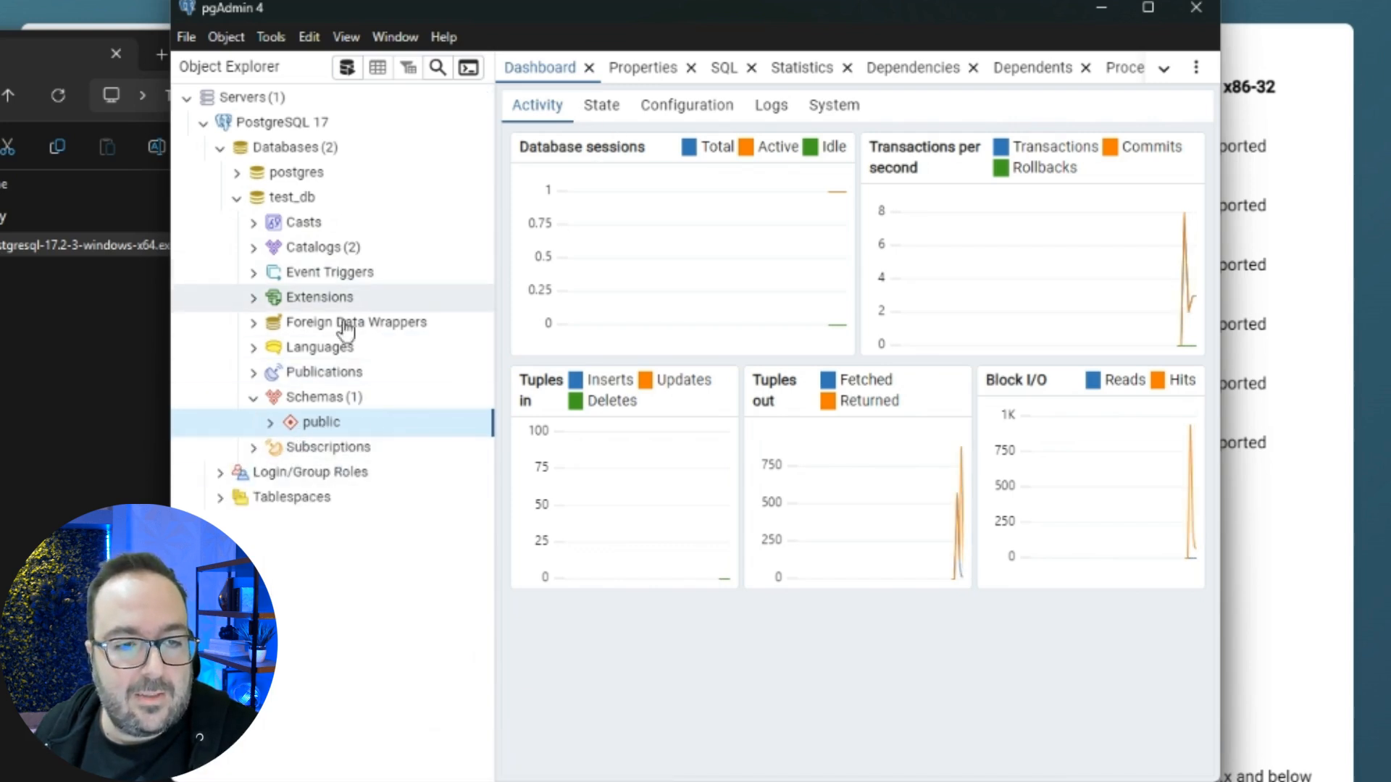
{"action": "left_click", "coordinate": [372, 203]}
{"action": "right_click", "coordinate": [323, 401]}
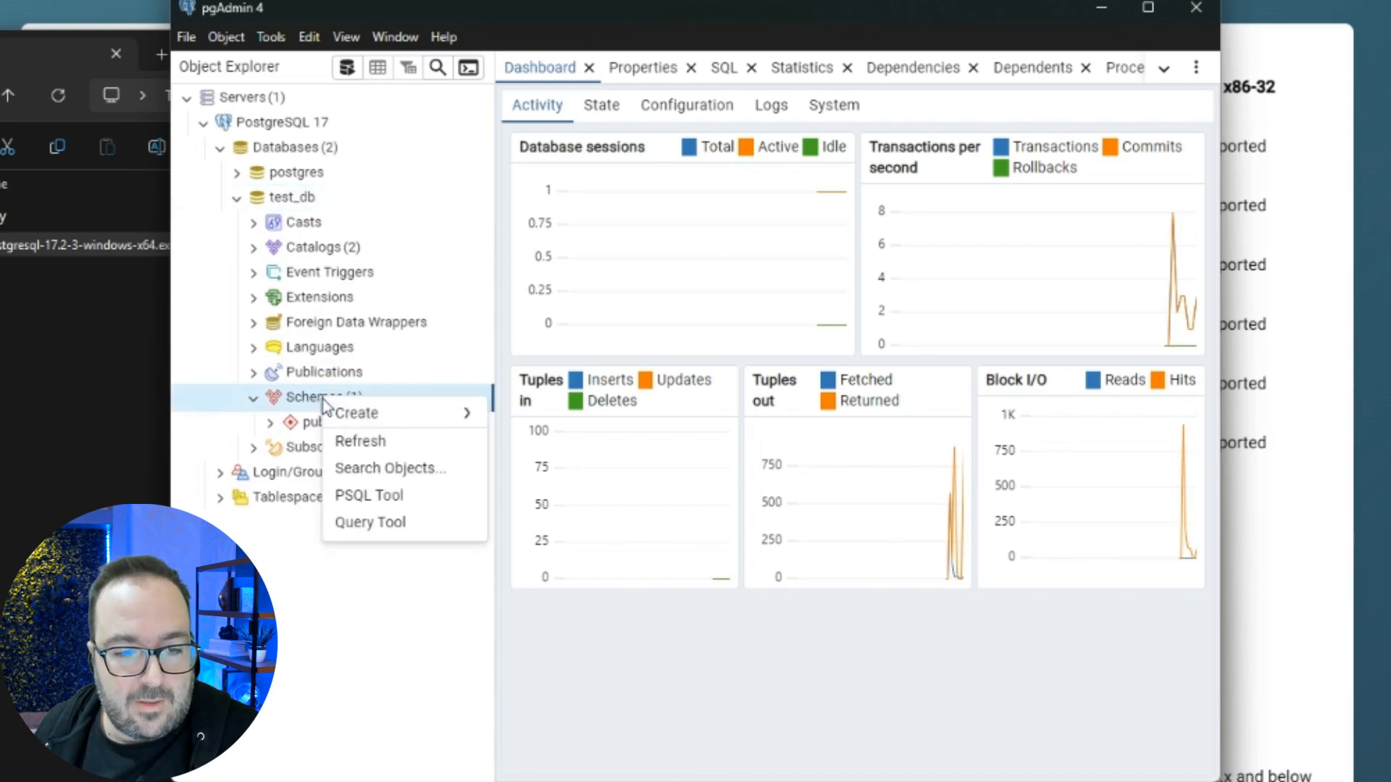
{"action": "mouse_move", "coordinate": [406, 414]}
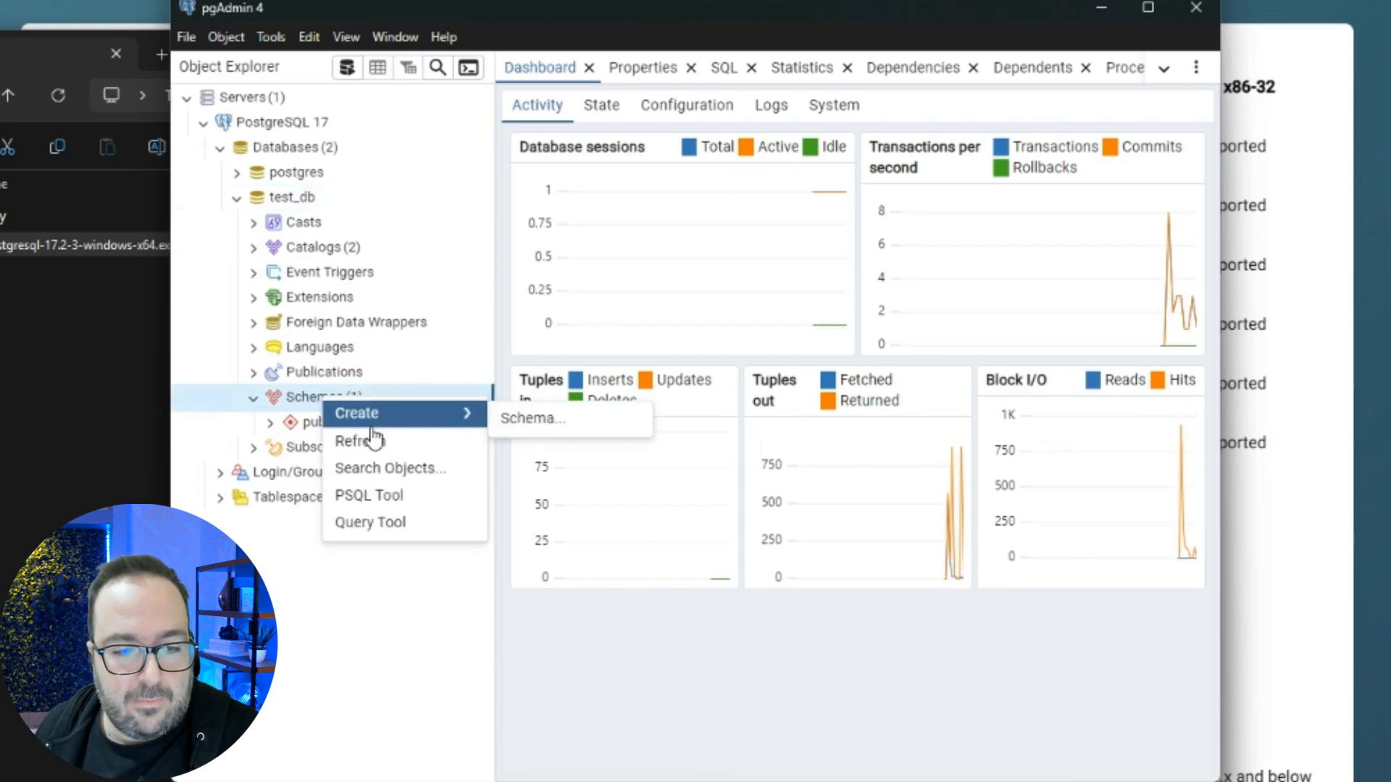
{"action": "left_click", "coordinate": [312, 429]}
- Start a new table in the public schema of test_db and name it test_table
{"action": "left_click", "coordinate": [305, 430]}
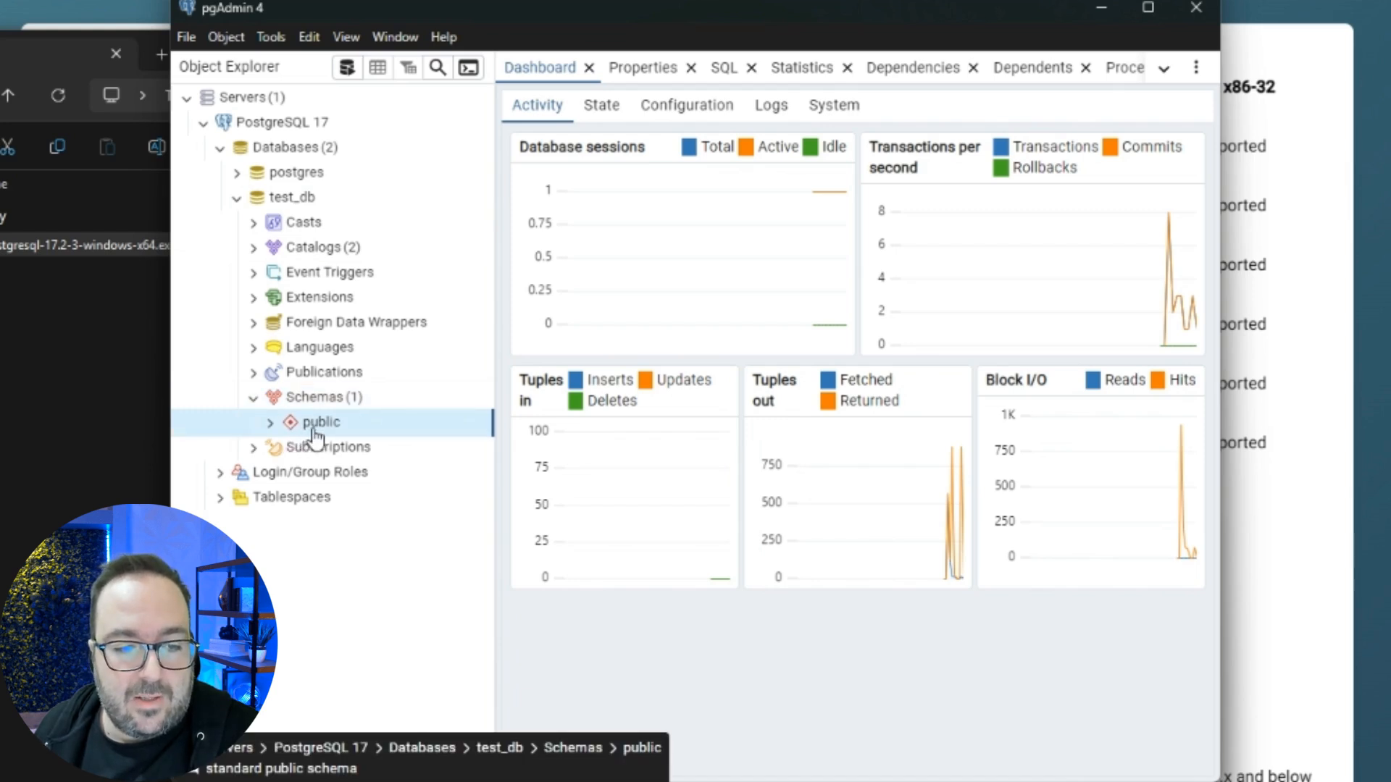
{"action": "right_click", "coordinate": [312, 429]}
{"action": "mouse_move", "coordinate": [403, 80]}
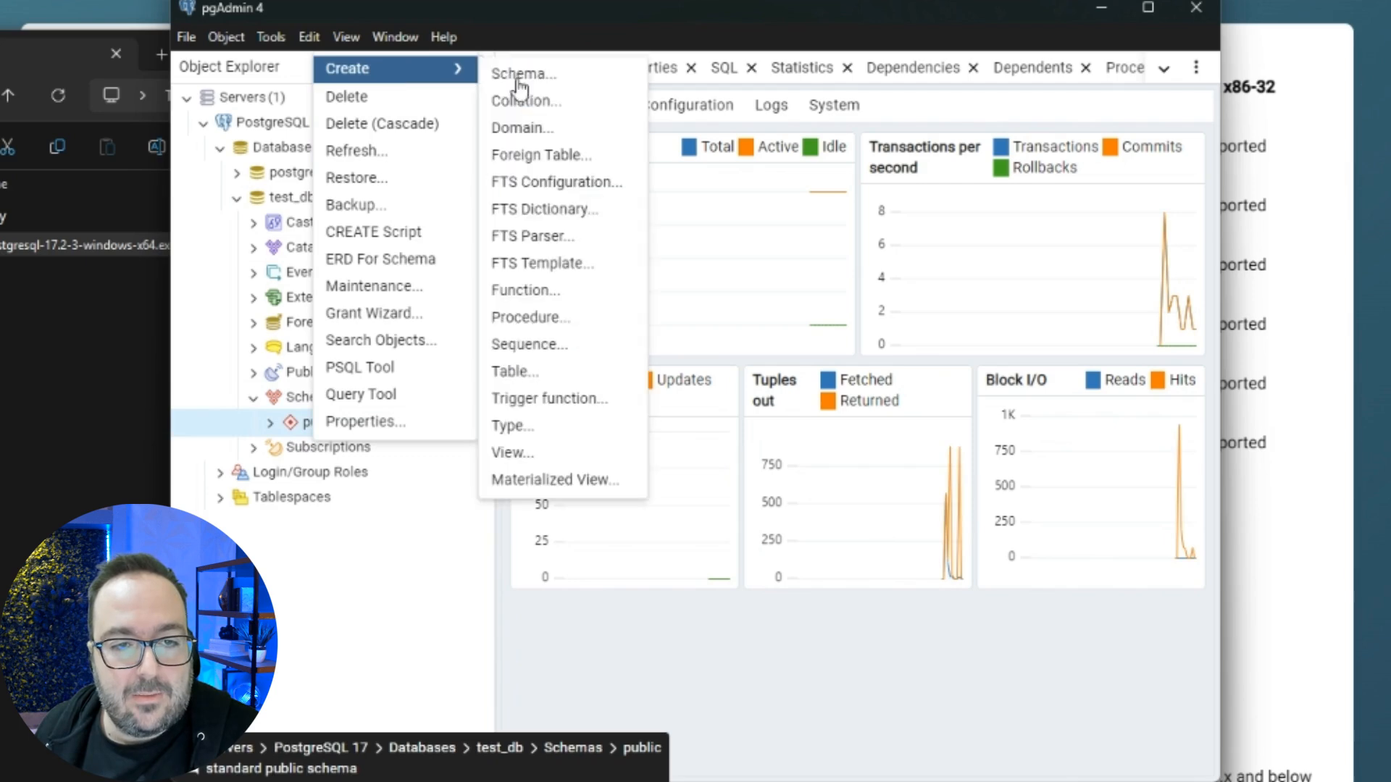
{"action": "left_click", "coordinate": [608, 373]}
{"action": "type", "text": "test_table"}
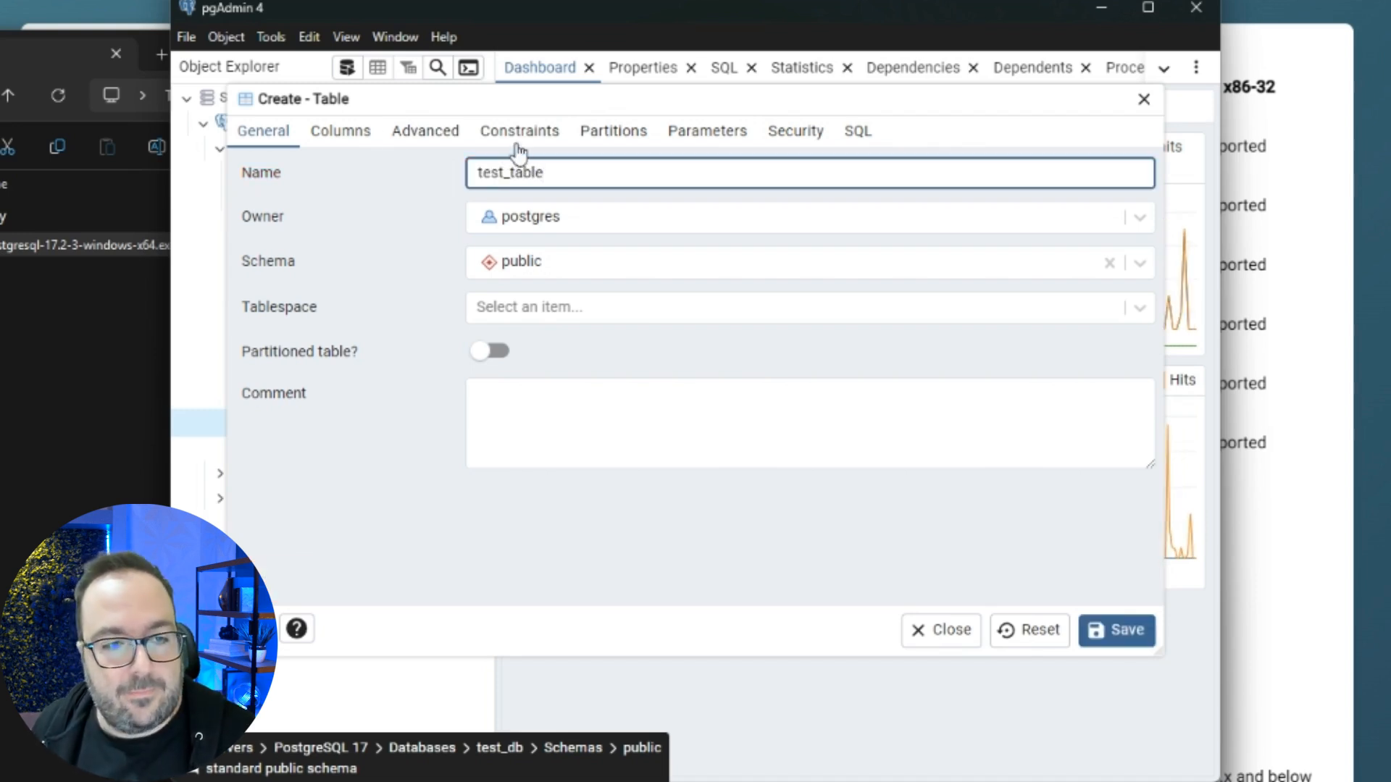
- Add a bigint column named id to test_table, make it the primary key, and save the table
{"action": "left_click", "coordinate": [351, 138]}
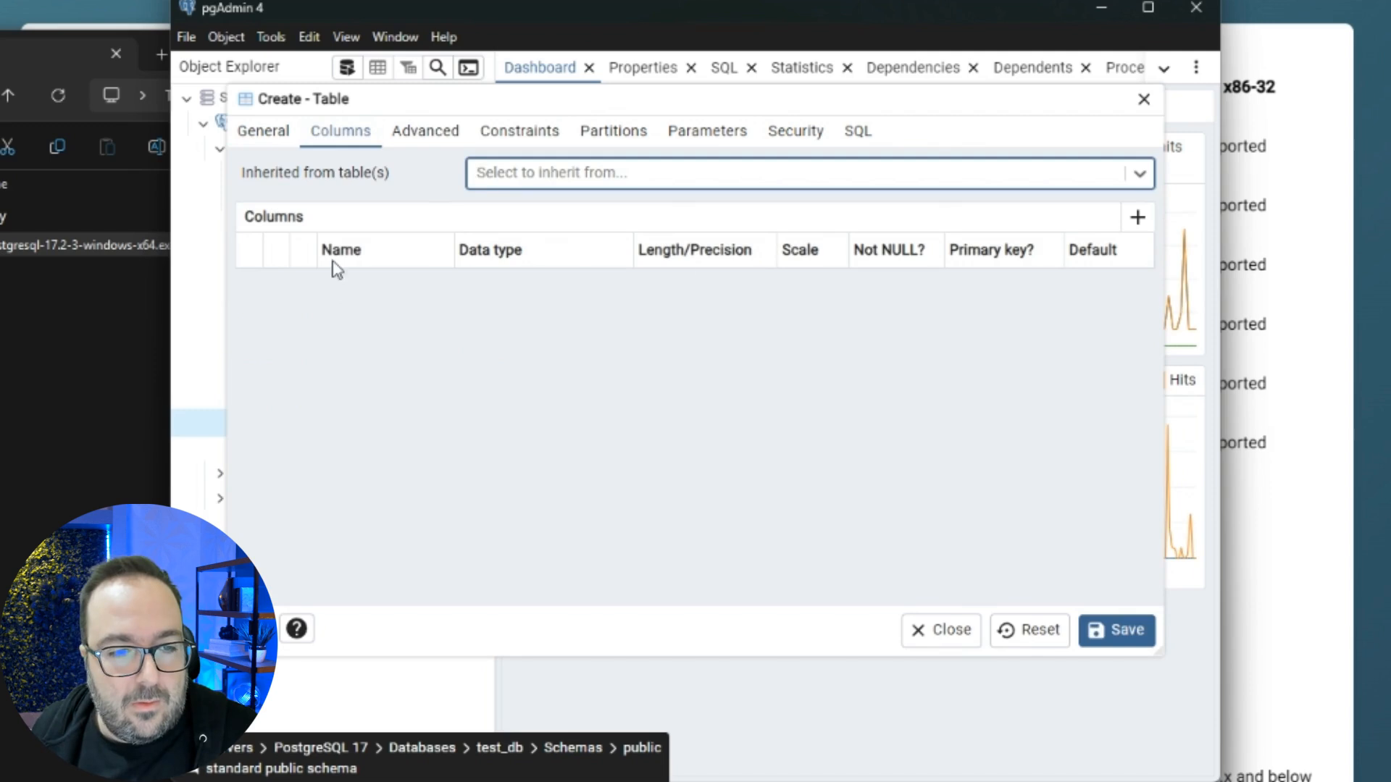
{"action": "left_click", "coordinate": [1137, 217]}
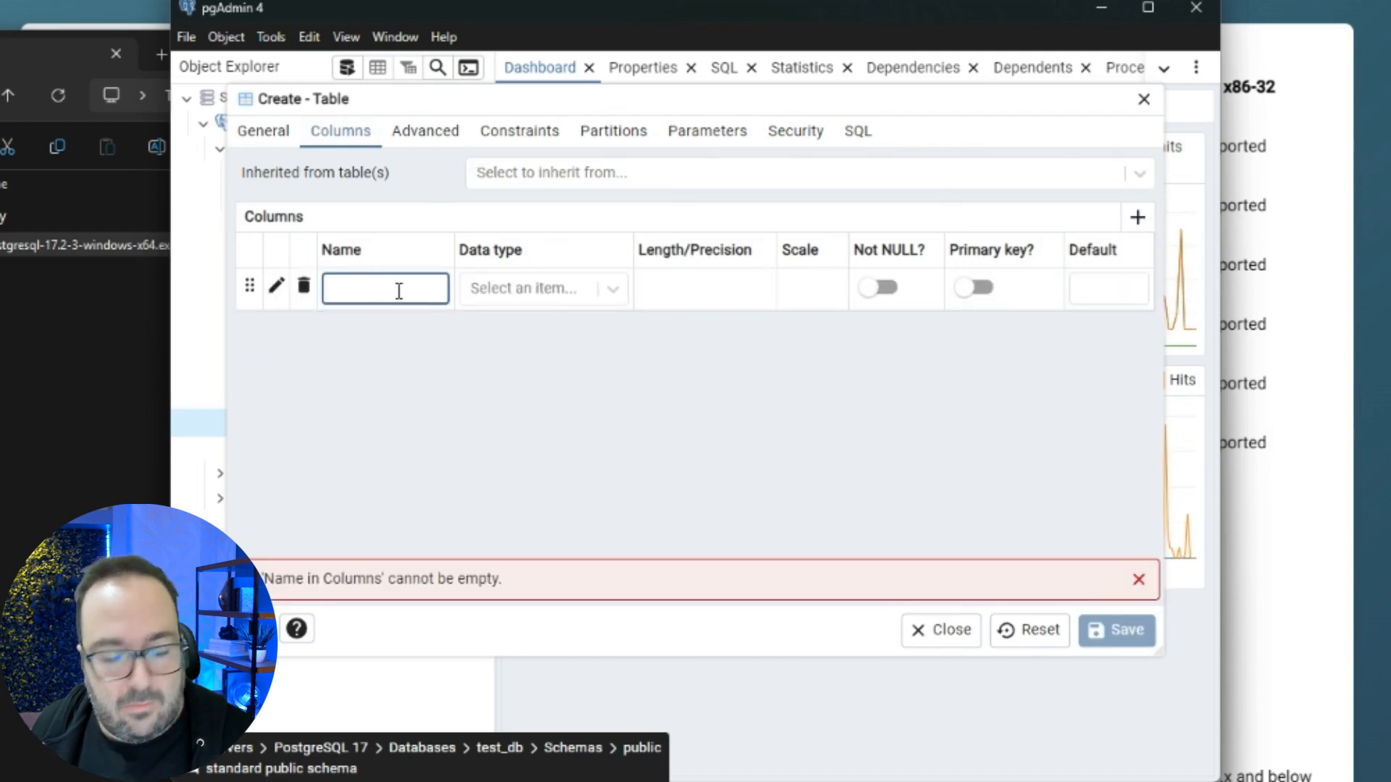
{"action": "type", "text": "id"}
{"action": "left_click", "coordinate": [593, 294]}
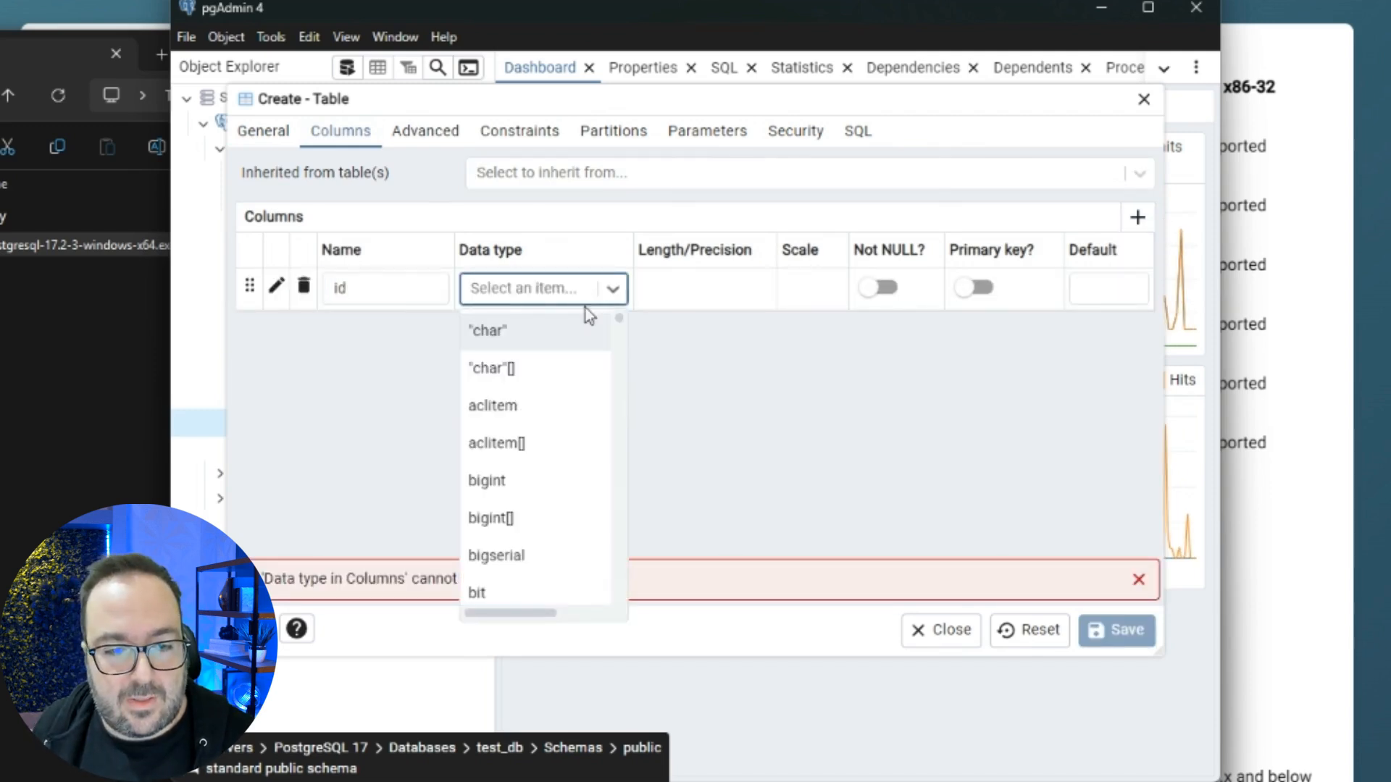
{"action": "type", "text": "p"}
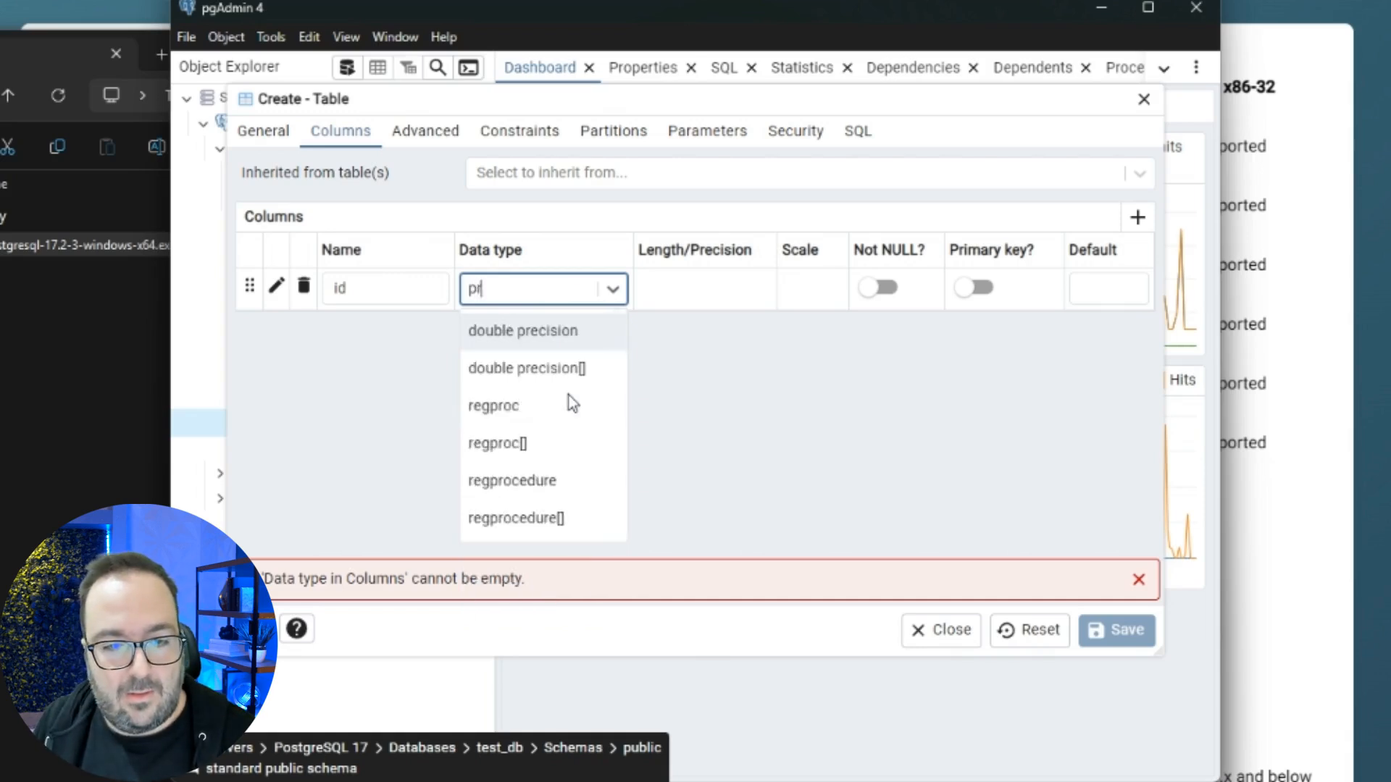
{"action": "key", "text": "BackSpace"}
{"action": "type", "text": "int"}
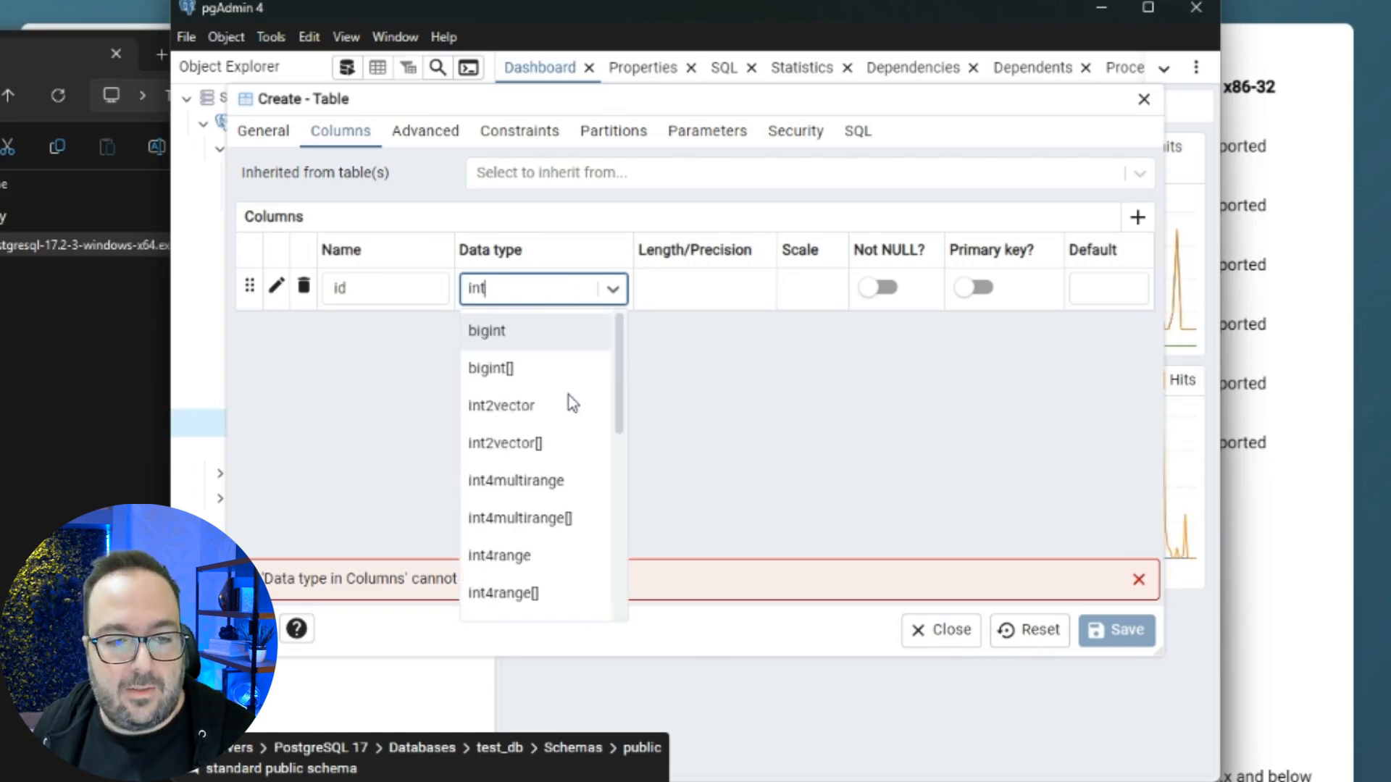
{"action": "left_click", "coordinate": [561, 338]}
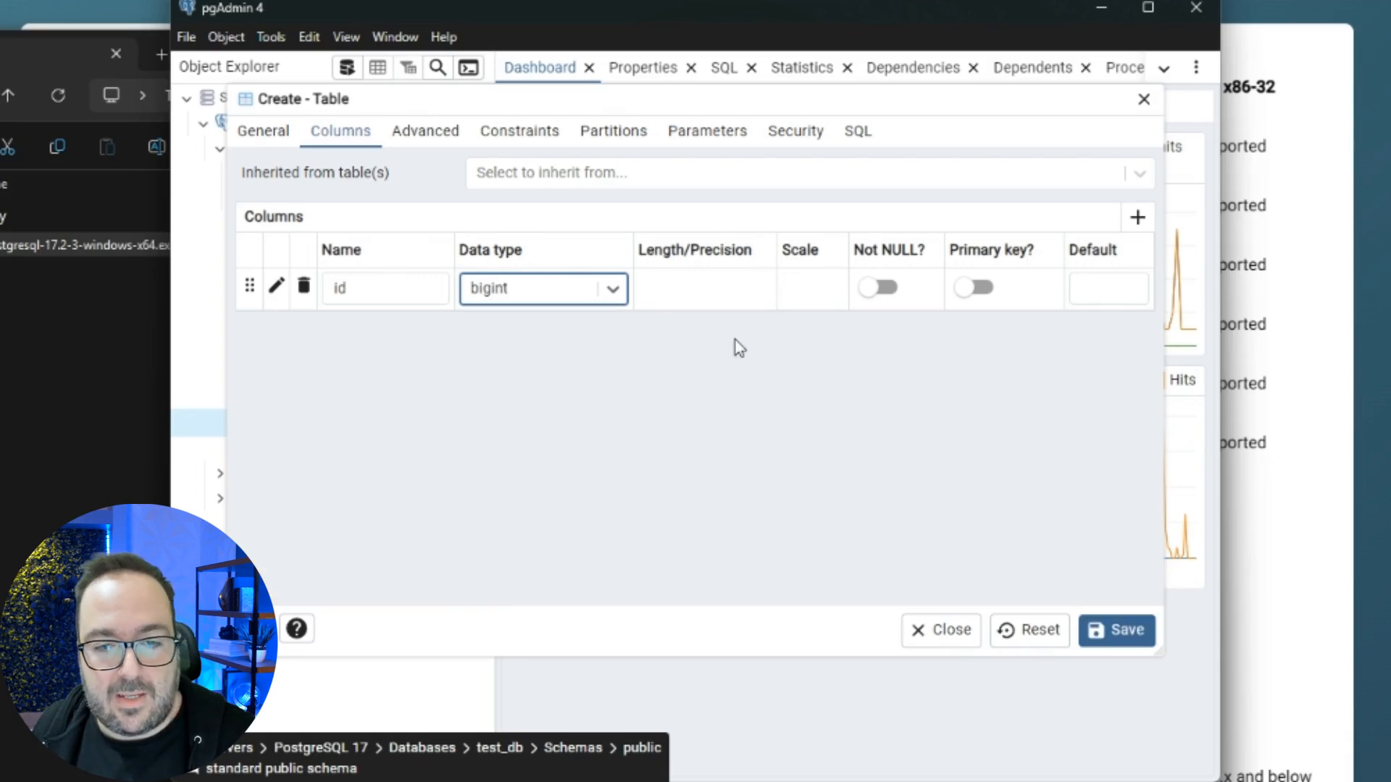
{"action": "left_click", "coordinate": [978, 288]}
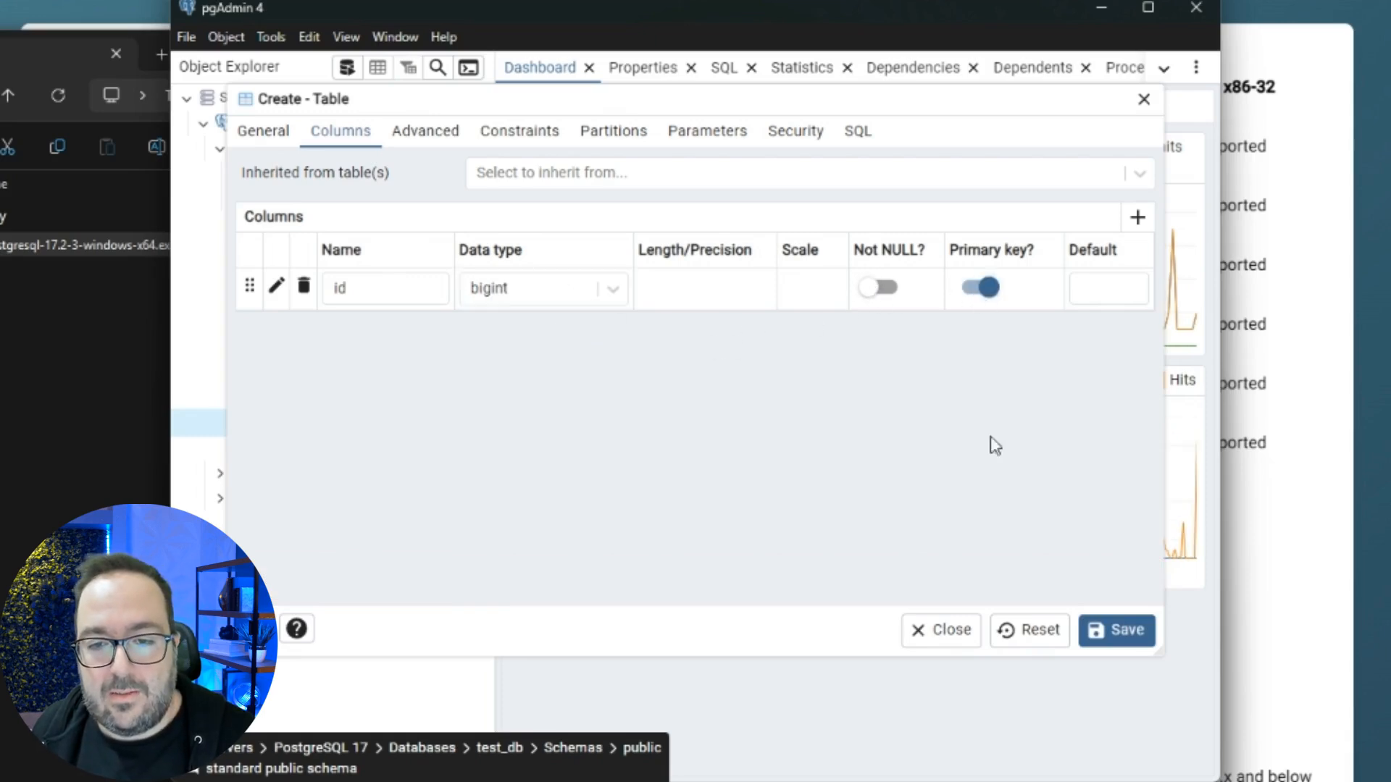
{"action": "left_click", "coordinate": [1122, 637]}
- Expand the Tables node under the public schema to reveal test_table, leaving the table's own node collapsed
{"action": "scroll", "coordinate": [398, 323], "scroll_direction": "down", "scroll_amount": 3}
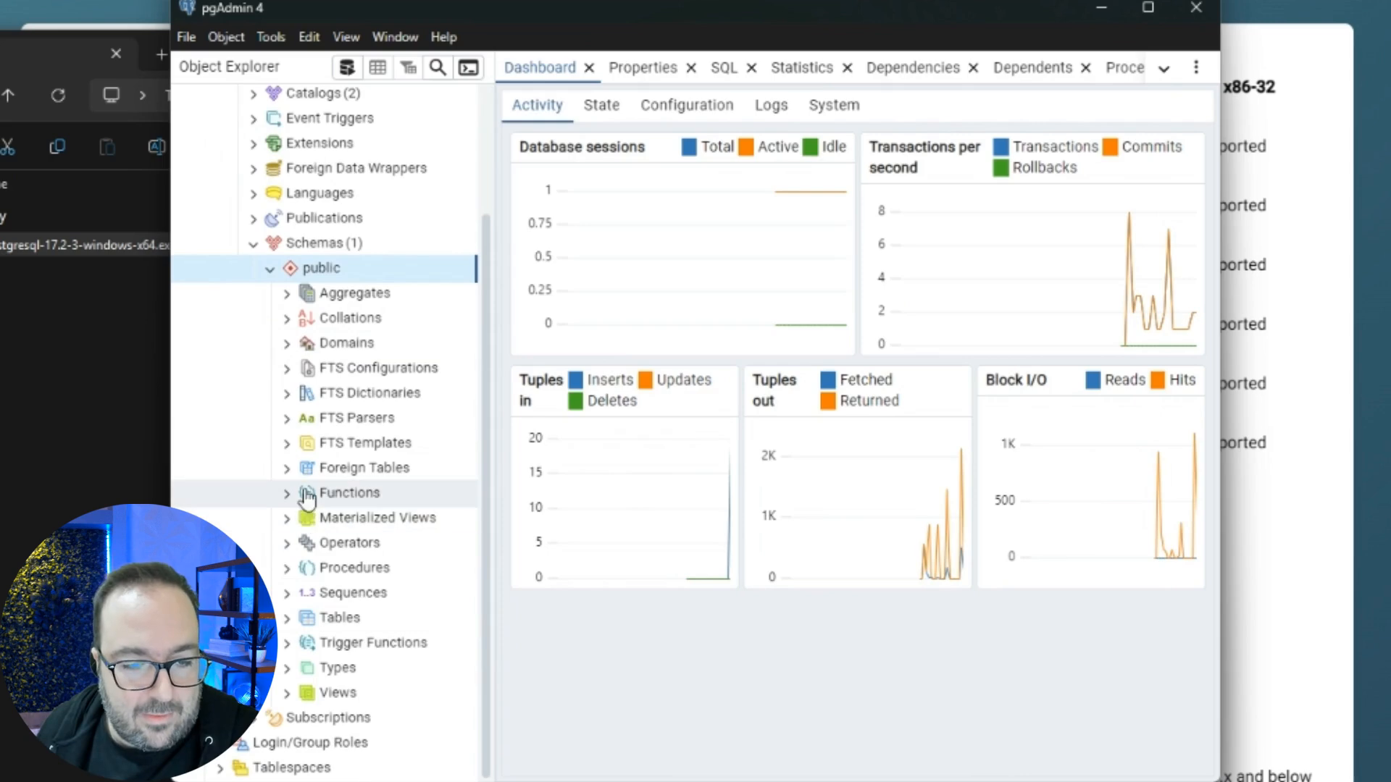
{"action": "left_click", "coordinate": [289, 621]}
{"action": "scroll", "coordinate": [301, 575], "scroll_direction": "down", "scroll_amount": 3}
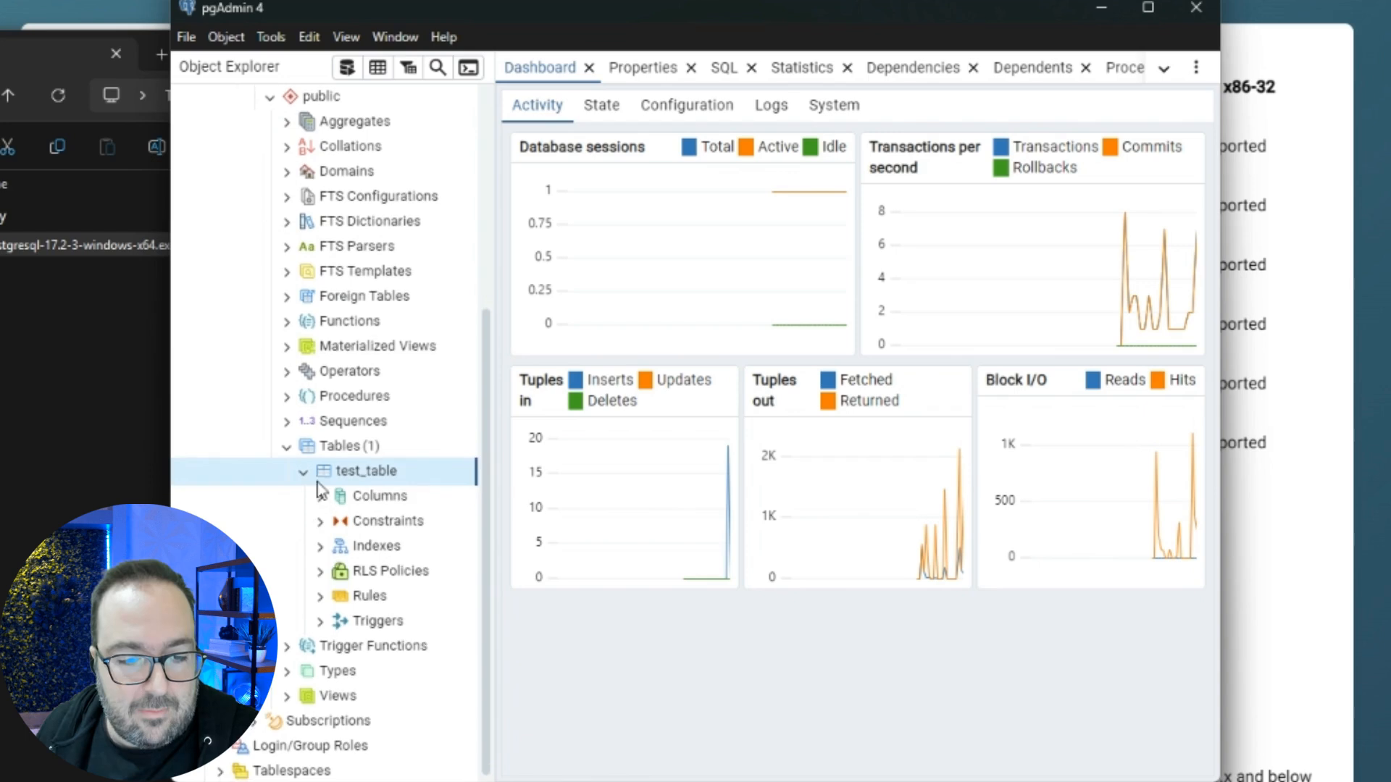
{"action": "double_click", "coordinate": [367, 472]}
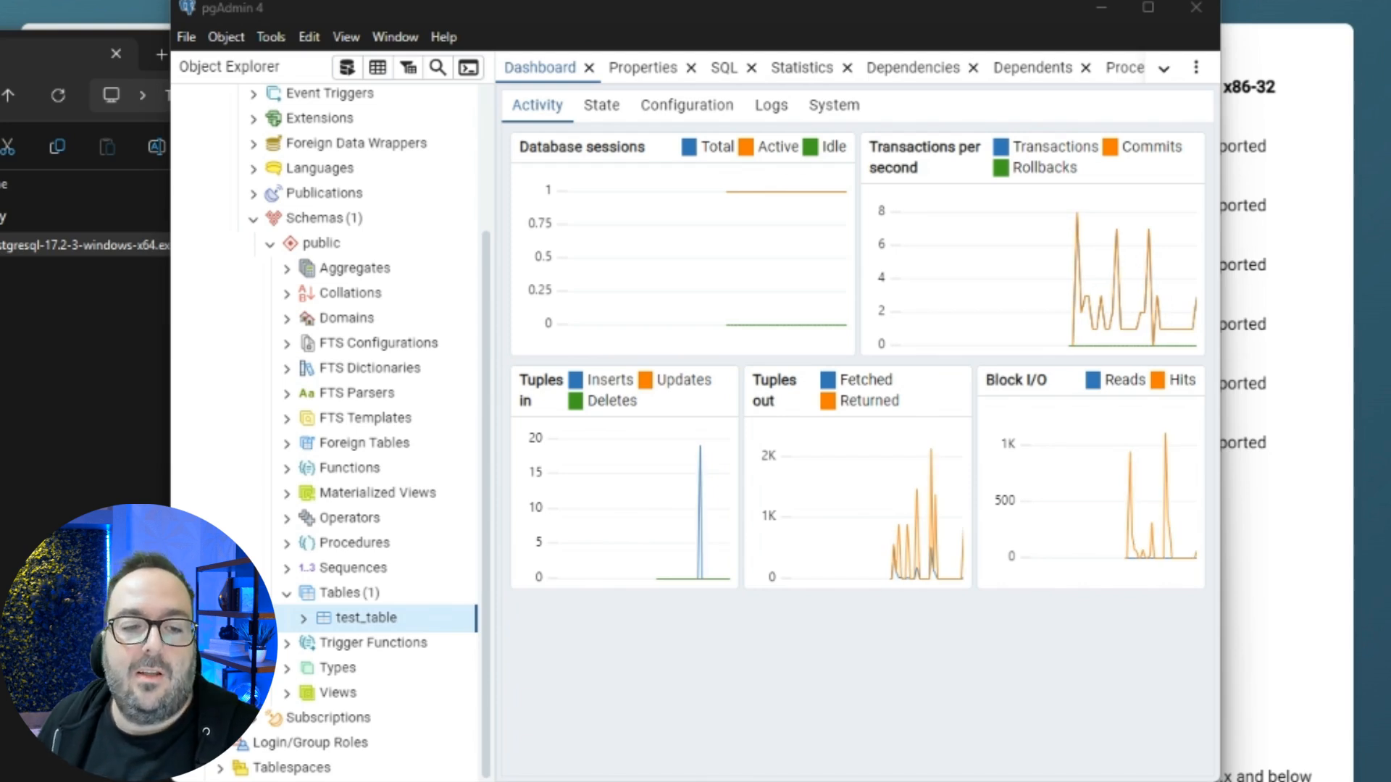
- Review the object hierarchy of test_db, from the database through the public schema down to test_table
{"action": "scroll", "coordinate": [391, 464], "scroll_direction": "up", "scroll_amount": 5}
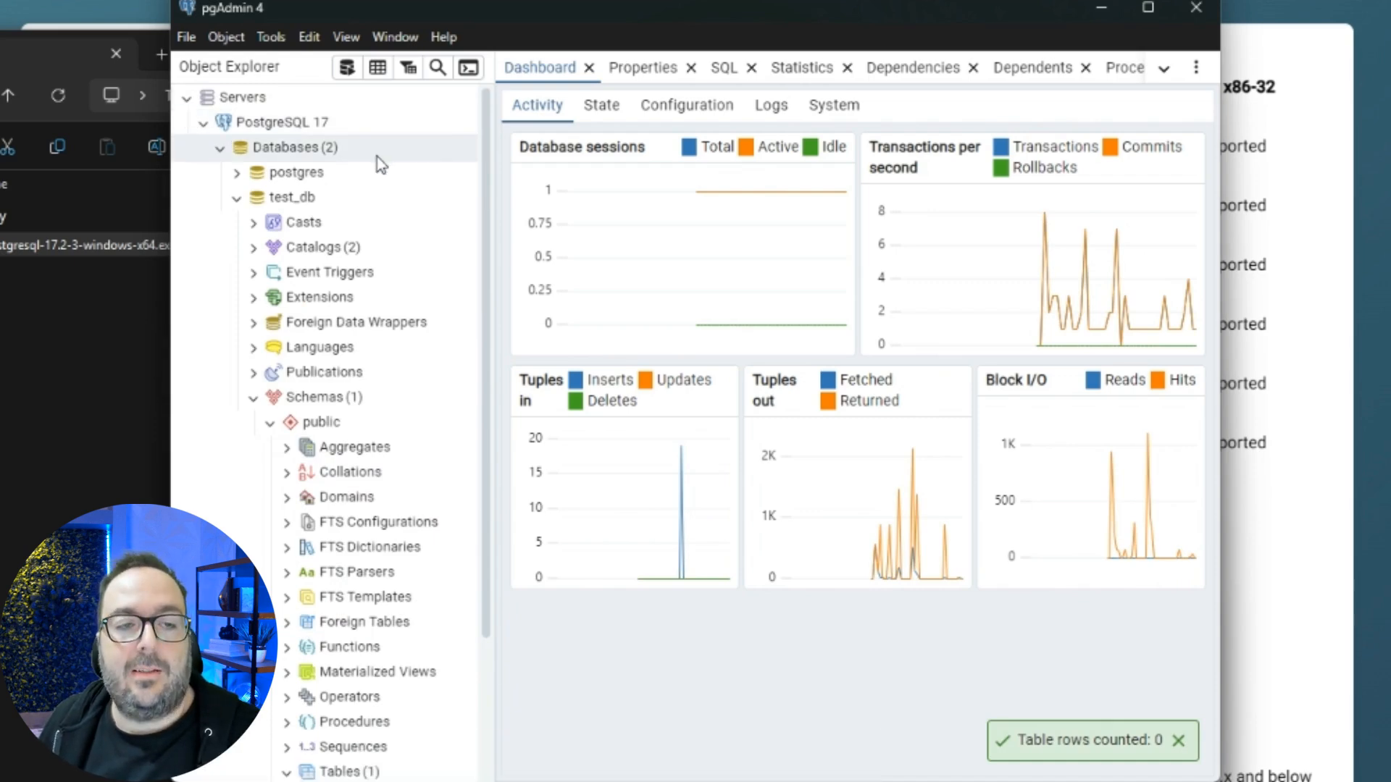
{"action": "scroll", "coordinate": [310, 372], "scroll_direction": "down", "scroll_amount": 3}
{"action": "scroll", "coordinate": [290, 289], "scroll_direction": "up", "scroll_amount": 3}
{"action": "left_click", "coordinate": [233, 196]}
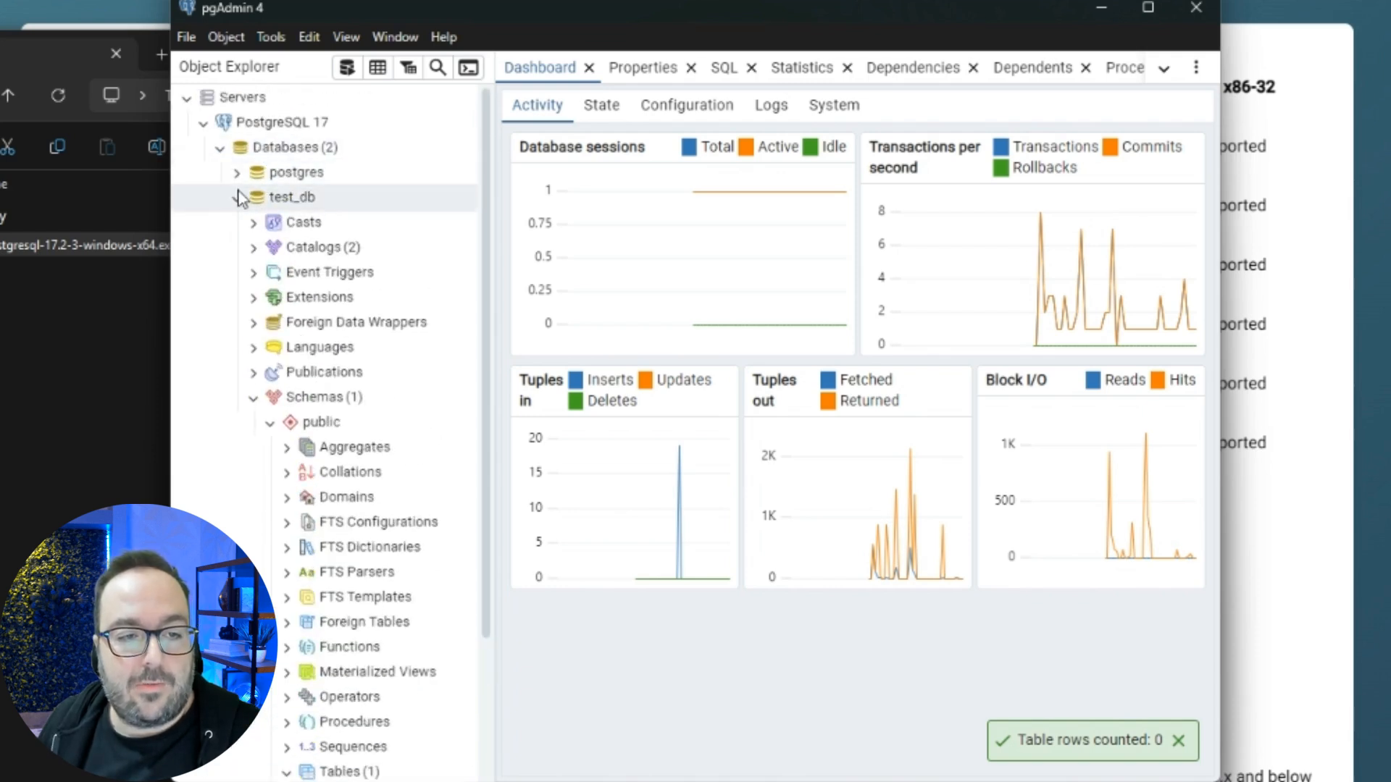
{"action": "left_click", "coordinate": [236, 198]}
{"action": "left_click", "coordinate": [236, 197]}
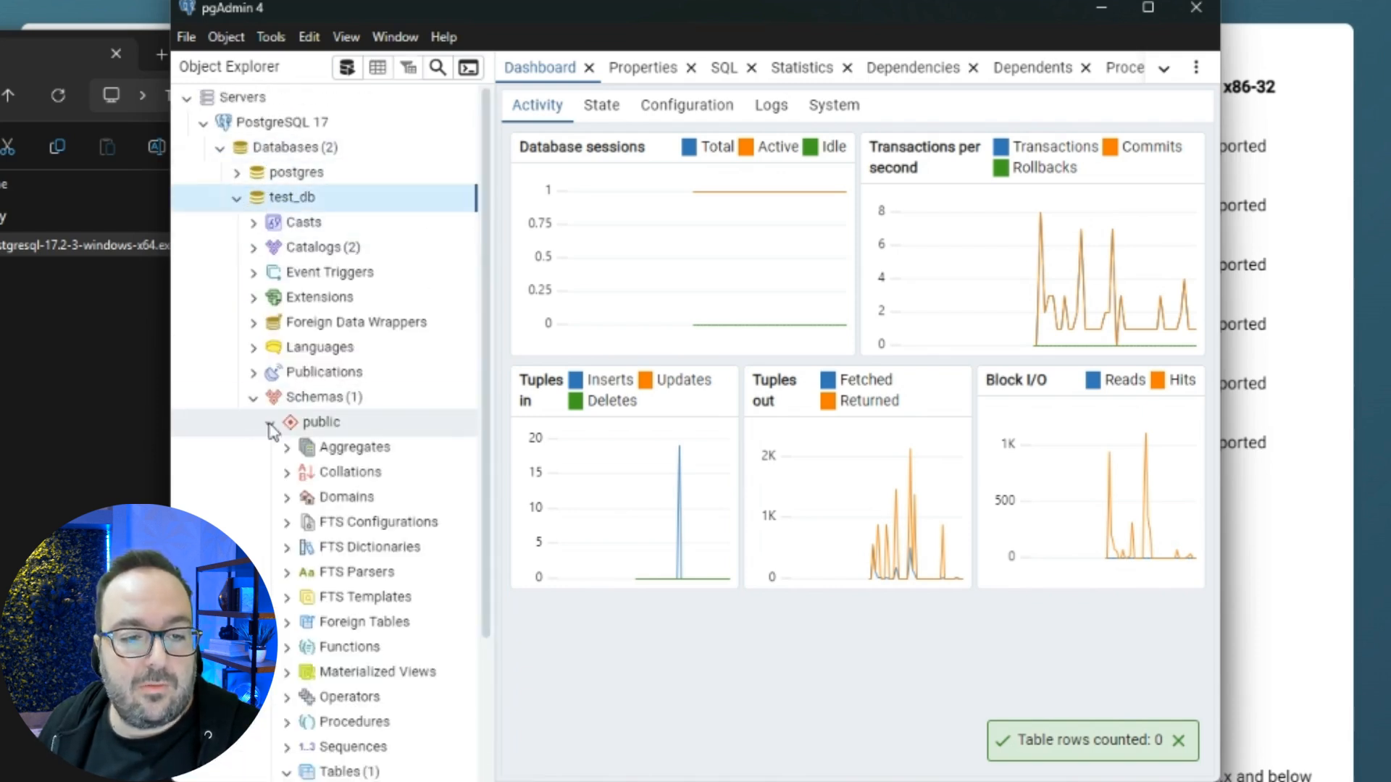
{"action": "scroll", "coordinate": [326, 536], "scroll_direction": "down", "scroll_amount": 3}
{"action": "mouse_move", "coordinate": [365, 624]}
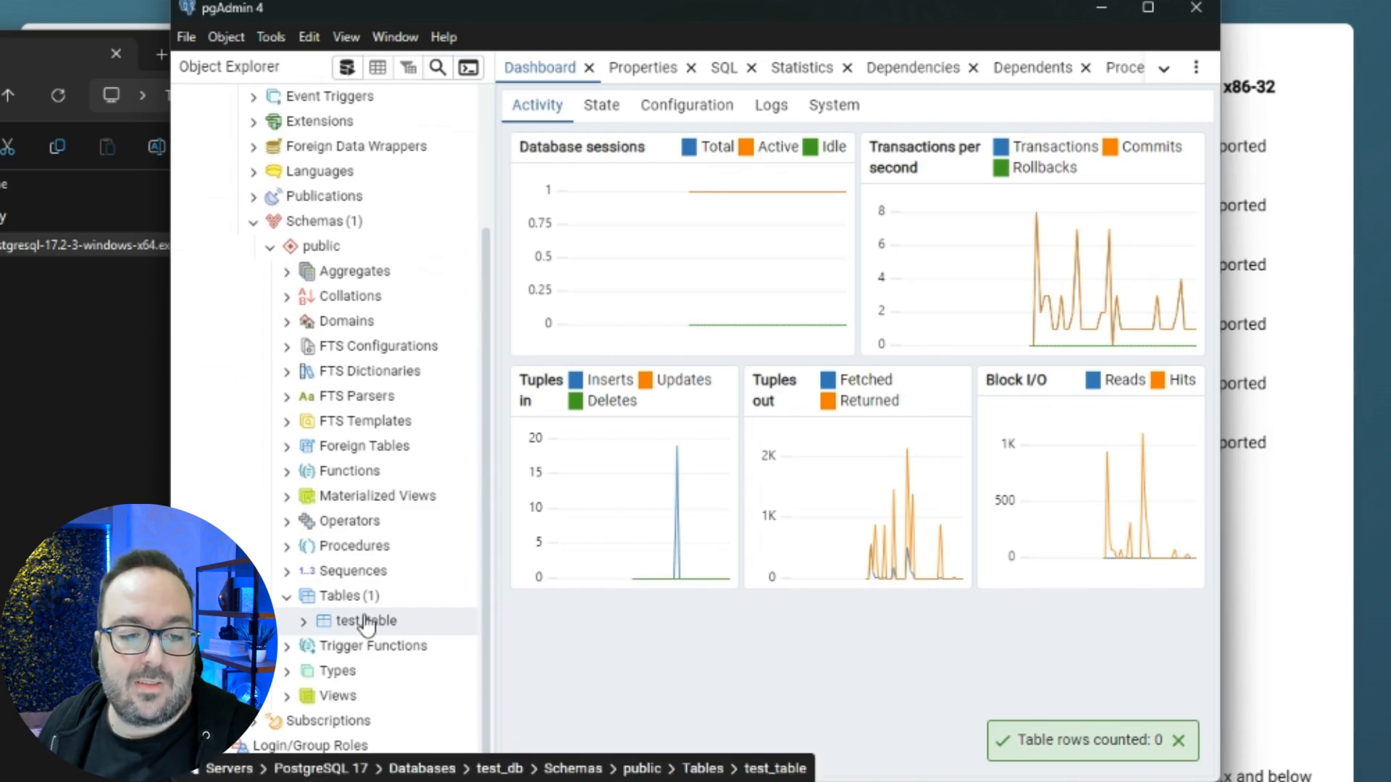